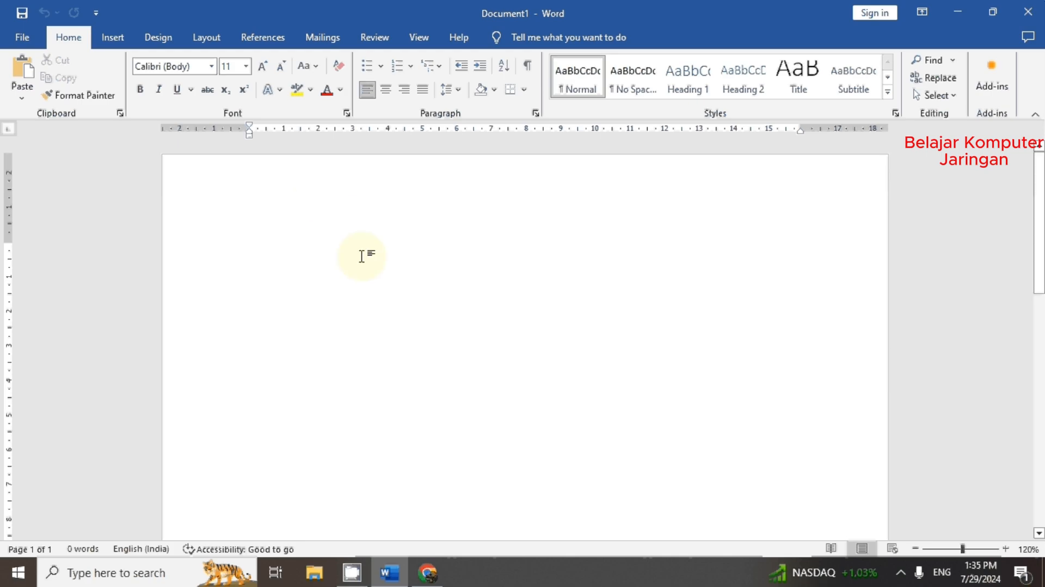
Step: Switch to Chrome to read the viewer's bookkeeping request in the YouTube Studio comments, and return to the blank Word document
{"action": "left_click", "coordinate": [427, 573]}
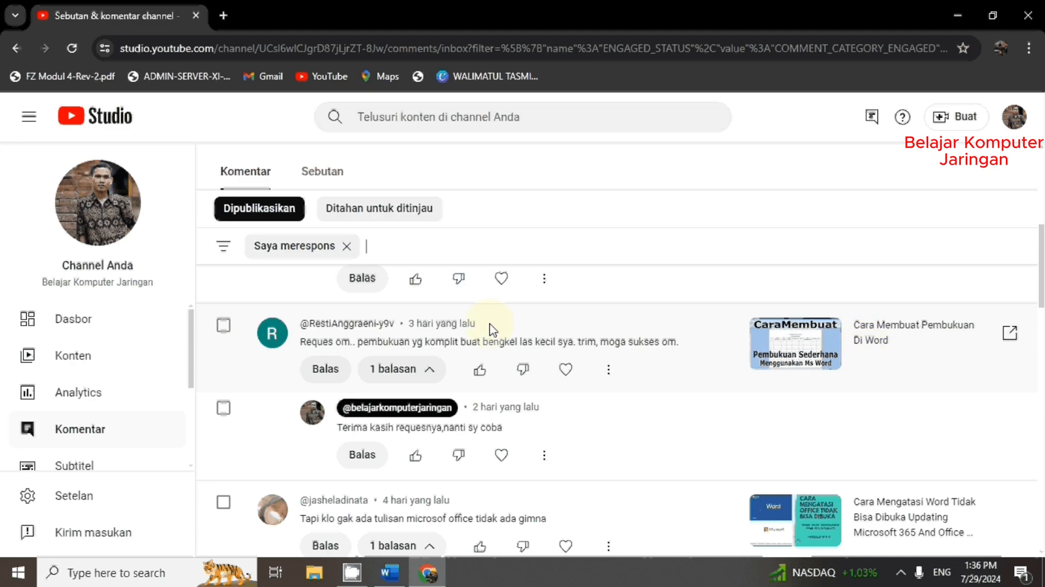
{"action": "left_click", "coordinate": [391, 580]}
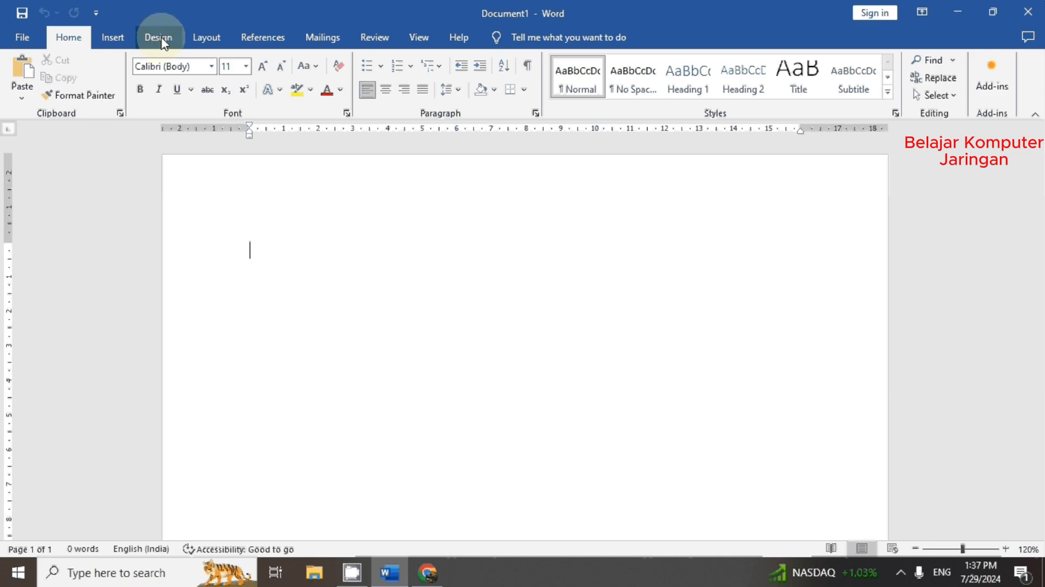
Step: Insert a table with 5 columns and 5 rows into the blank document
{"action": "left_click", "coordinate": [115, 42]}
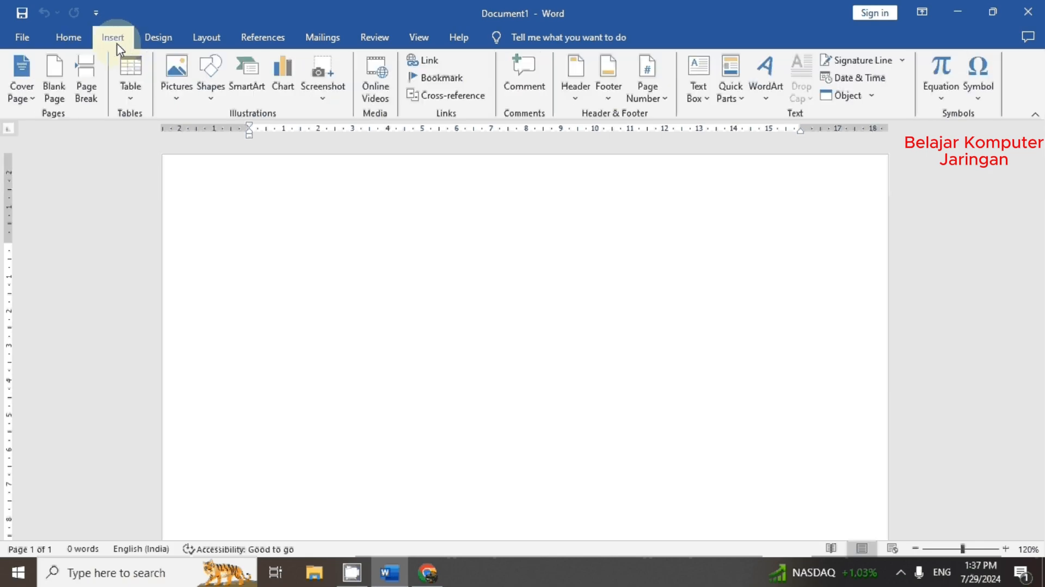
{"action": "left_click", "coordinate": [130, 99]}
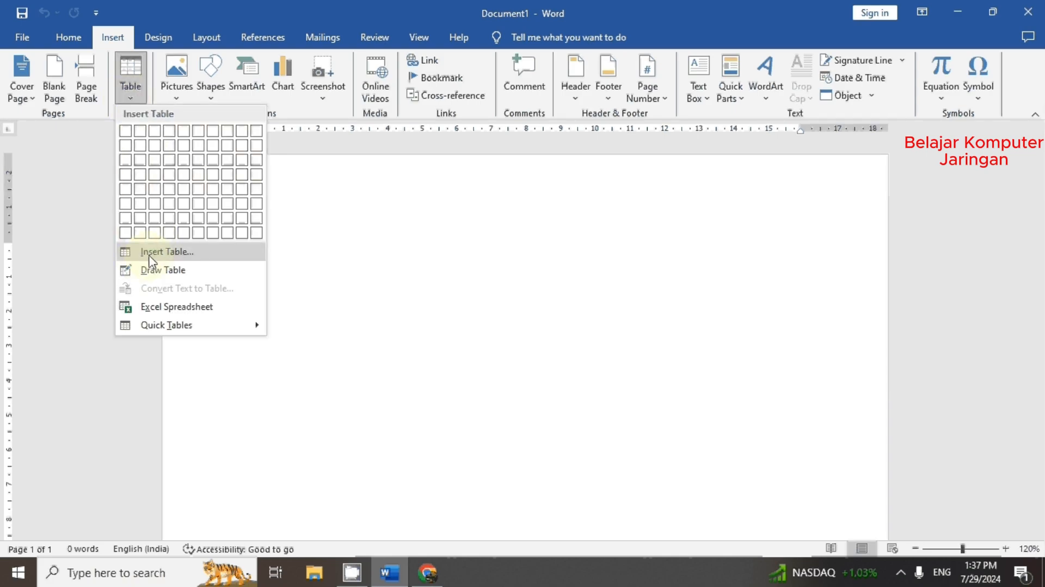
{"action": "left_click", "coordinate": [165, 254]}
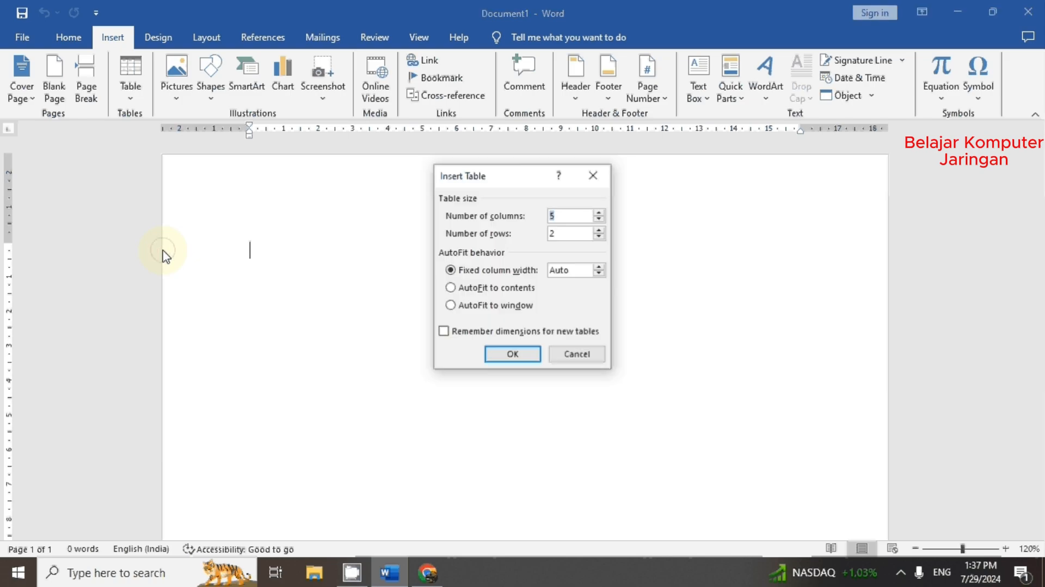
{"action": "left_click", "coordinate": [599, 230]}
{"action": "left_click", "coordinate": [598, 230]}
{"action": "left_click", "coordinate": [598, 231]}
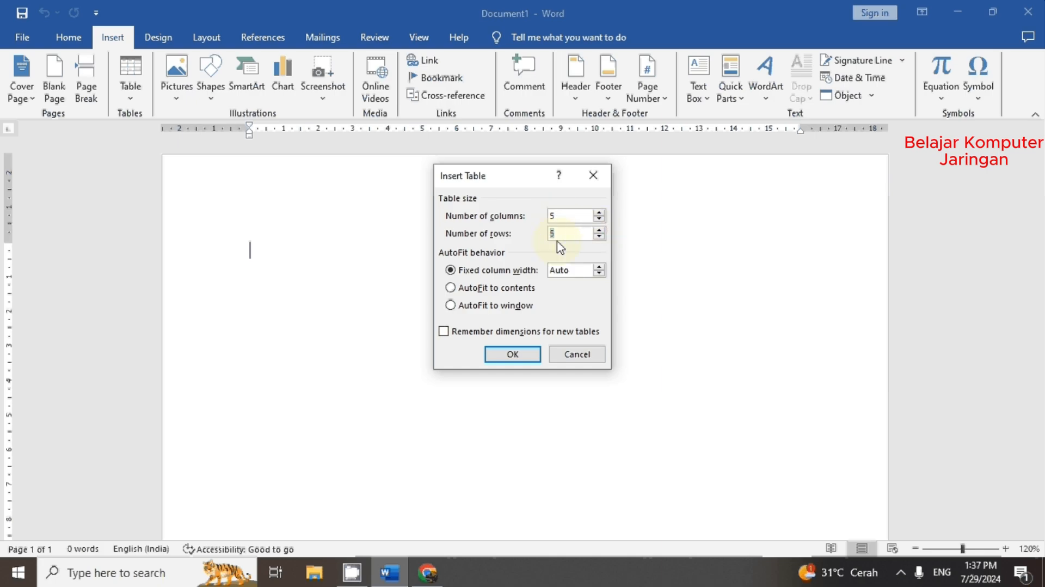
{"action": "left_click", "coordinate": [497, 355]}
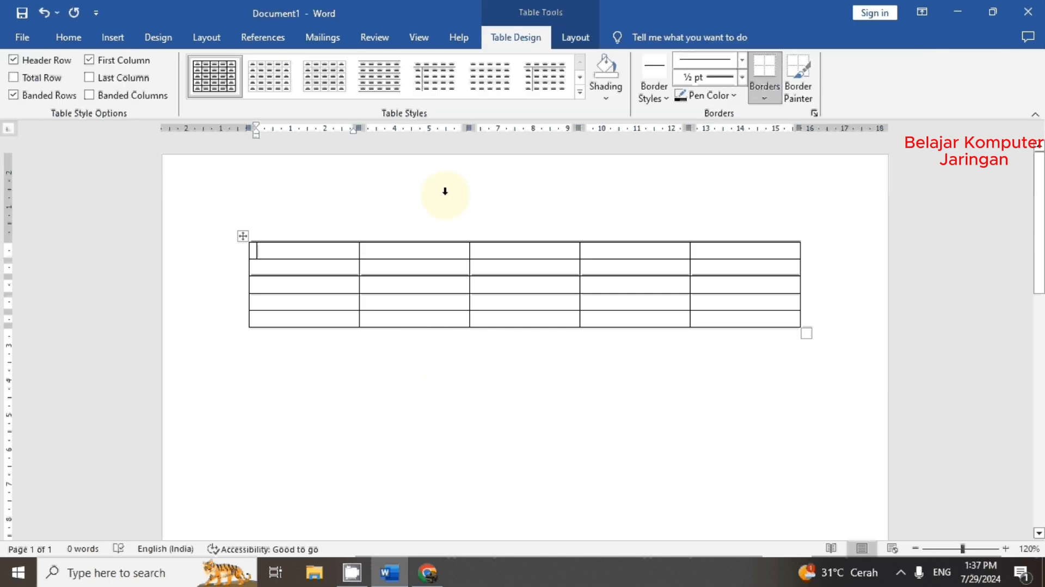
Step: Fill the table's first row with the headings No., Nama Barang, Harga Satuan, Unit and Total Nilai Rupiah
{"action": "type", "text": "No."}
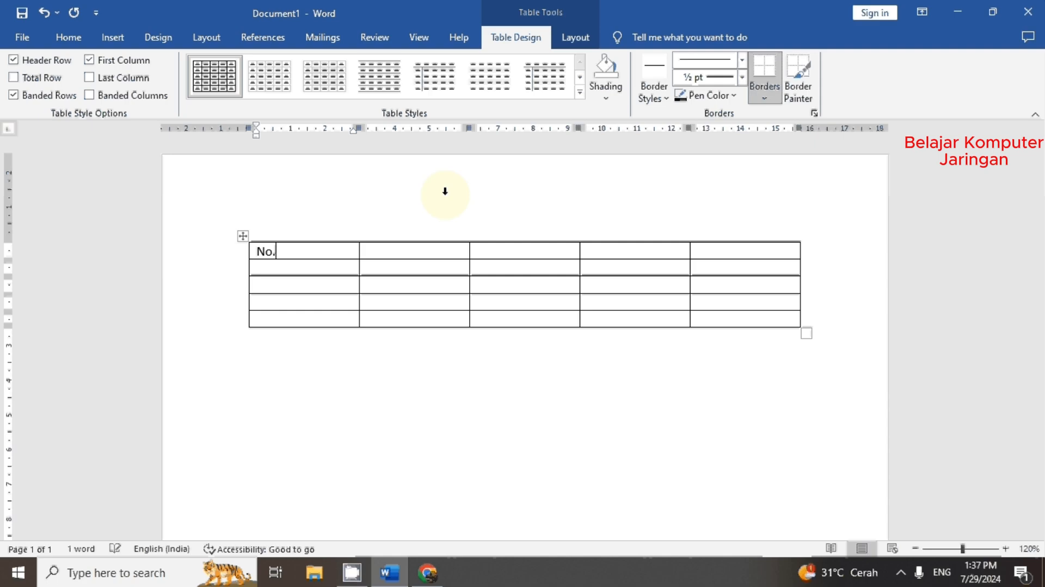
{"action": "key", "text": "Tab"}
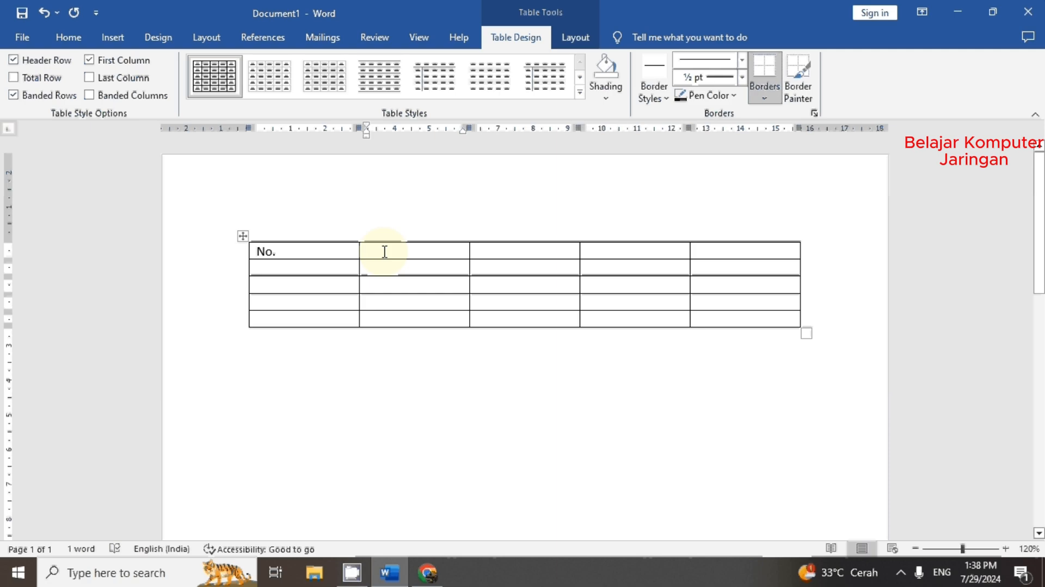
{"action": "type", "text": "Nama"}
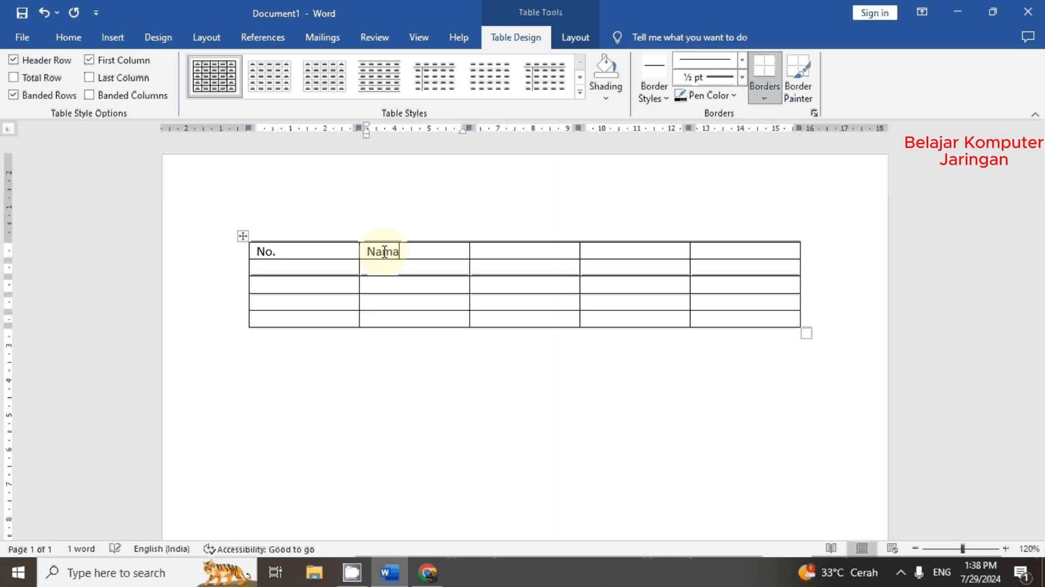
{"action": "type", "text": " Barang"}
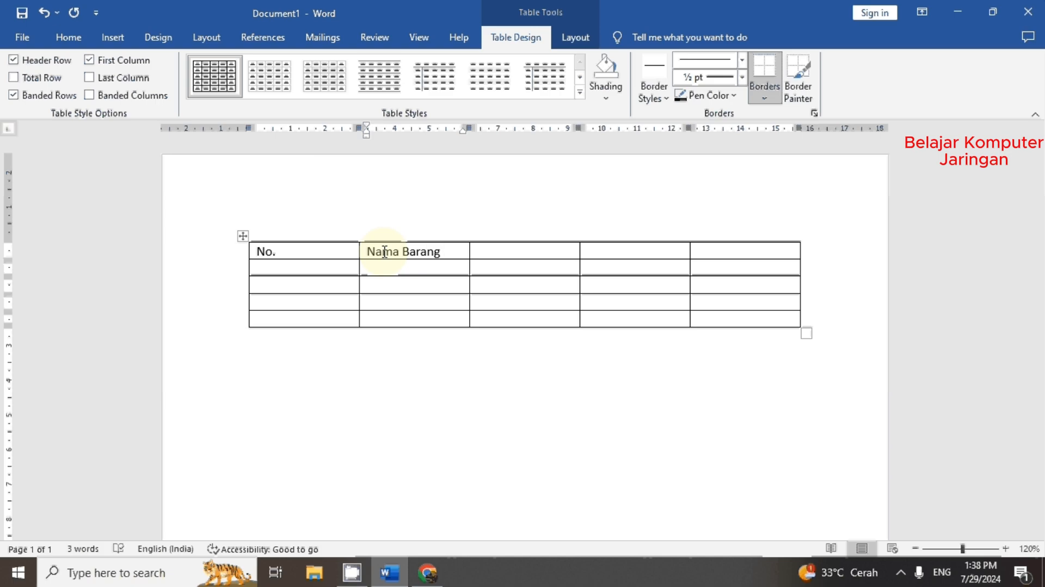
{"action": "key", "text": "Tab"}
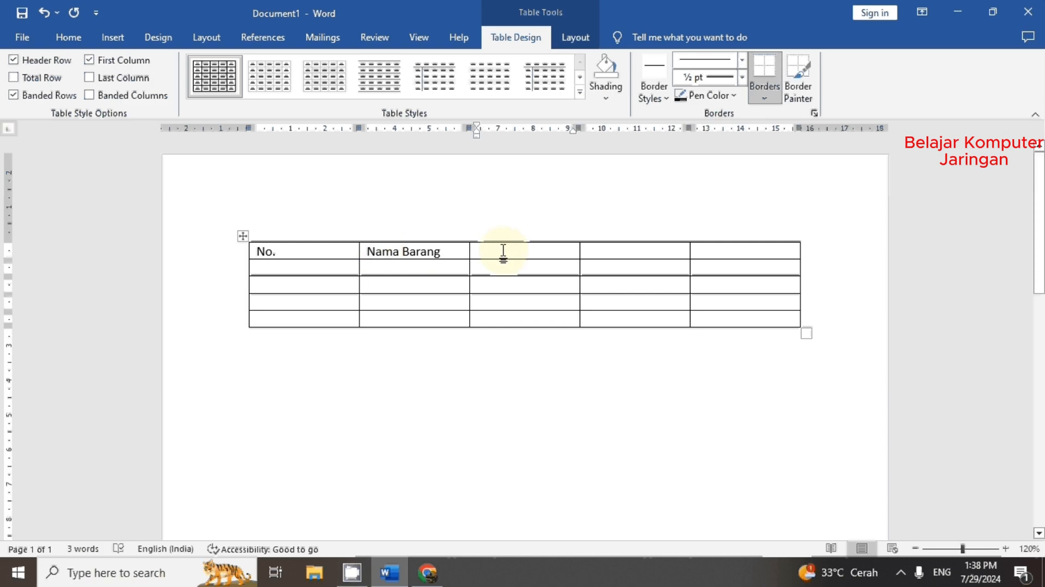
{"action": "type", "text": "Ha"}
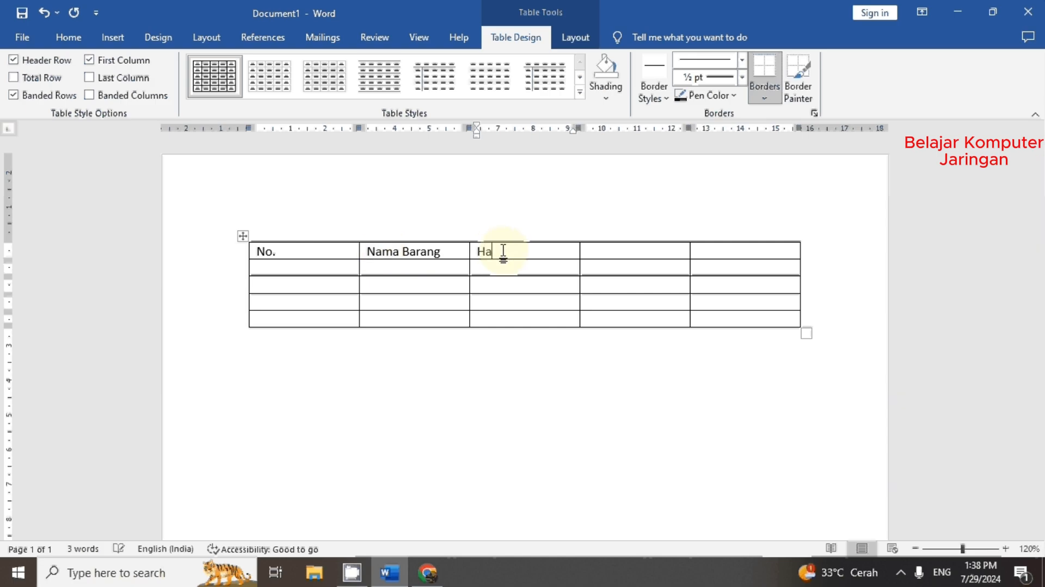
{"action": "type", "text": "rga Satuan"}
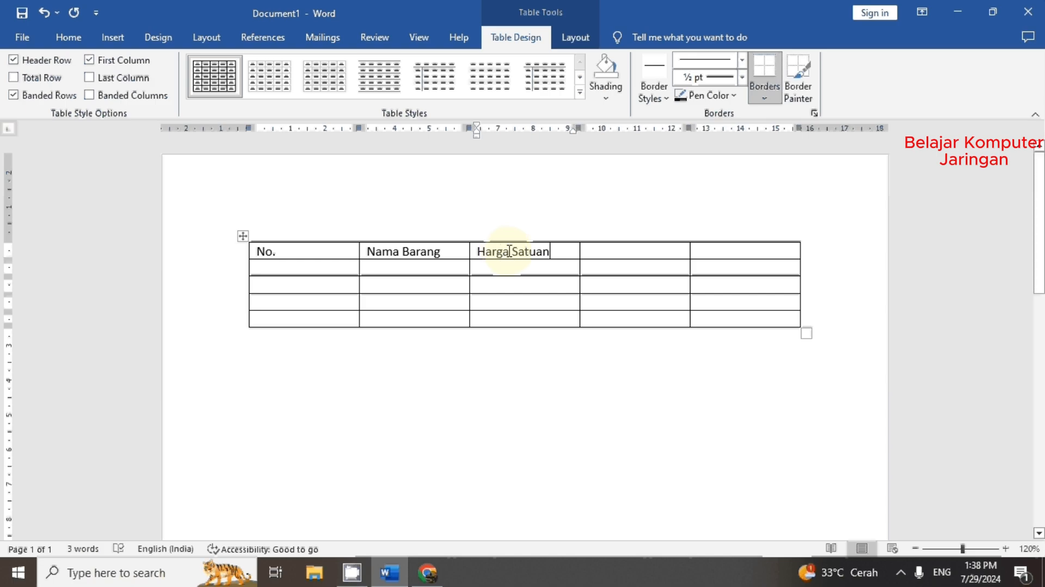
{"action": "key", "text": "Tab"}
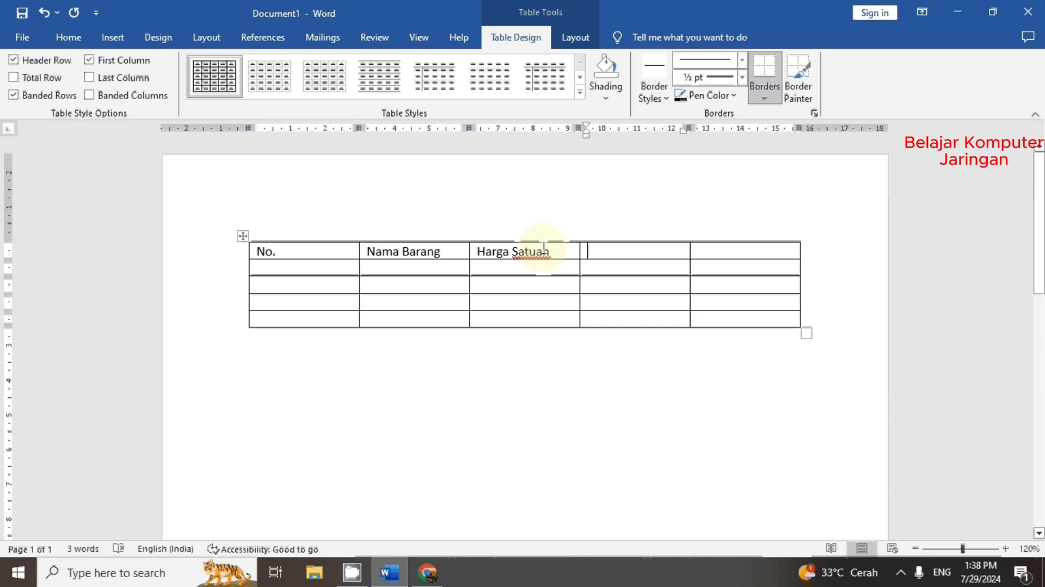
{"action": "type", "text": "Uni"}
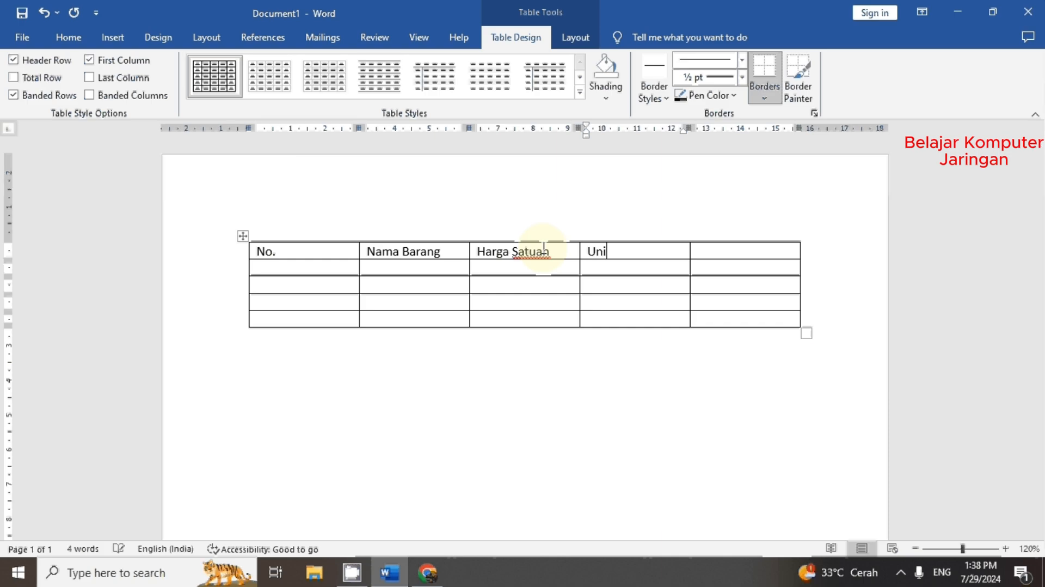
{"action": "type", "text": "t"}
{"action": "key", "text": "Tab"}
{"action": "type", "text": "Total Nilai "}
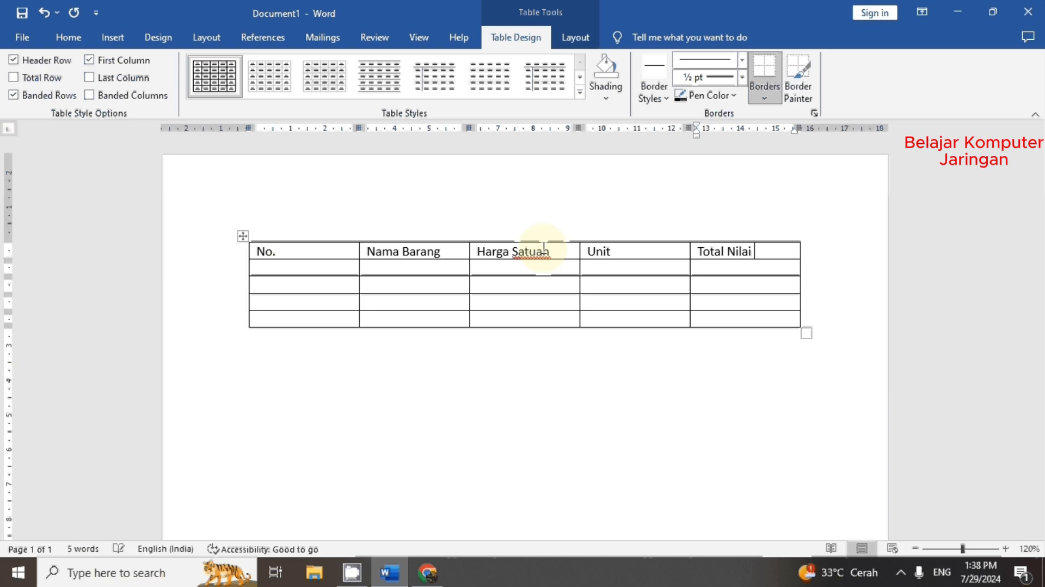
{"action": "type", "text": "Rupiah"}
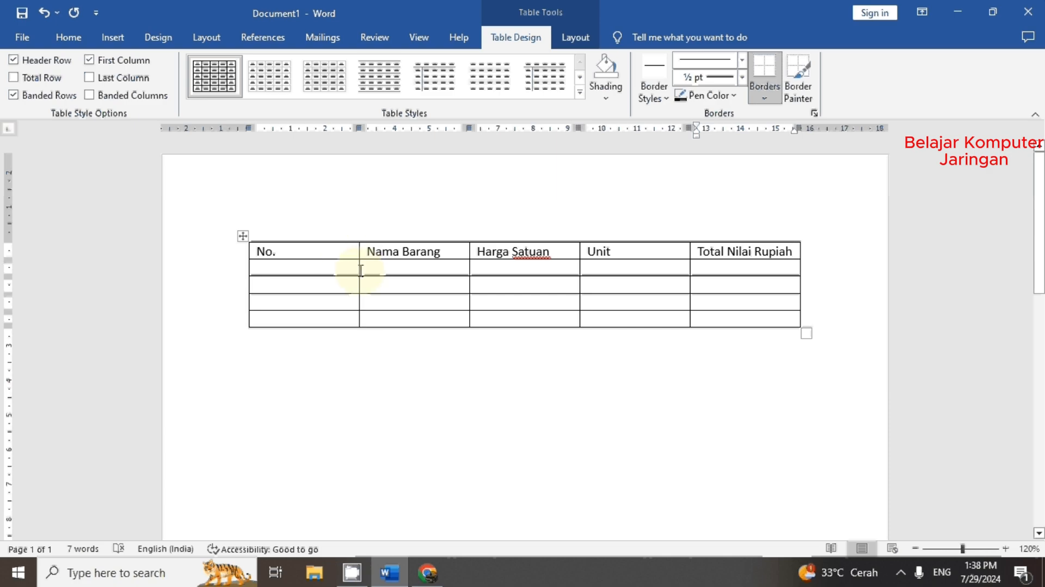
Step: Narrow the No. column to about 1 cm by moving the border it shares with the Nama Barang column
{"action": "left_click_drag", "start_coordinate": [358, 270], "coordinate": [358, 270]}
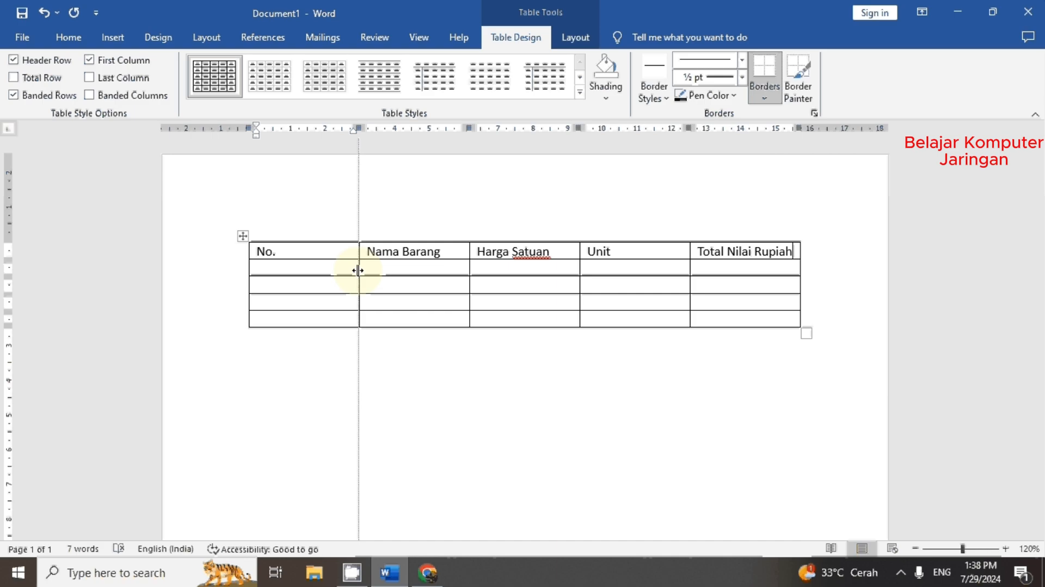
{"action": "left_click_drag", "start_coordinate": [357, 270], "coordinate": [285, 270]}
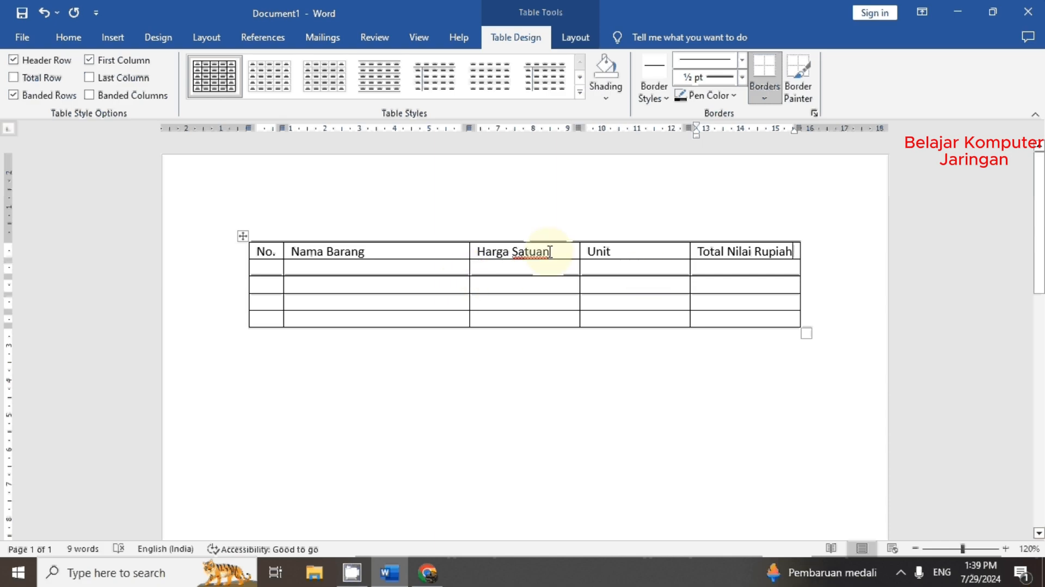
Step: Center the text of the table's header row horizontally and make it bold
{"action": "left_click", "coordinate": [251, 253]}
{"action": "left_click", "coordinate": [264, 251]}
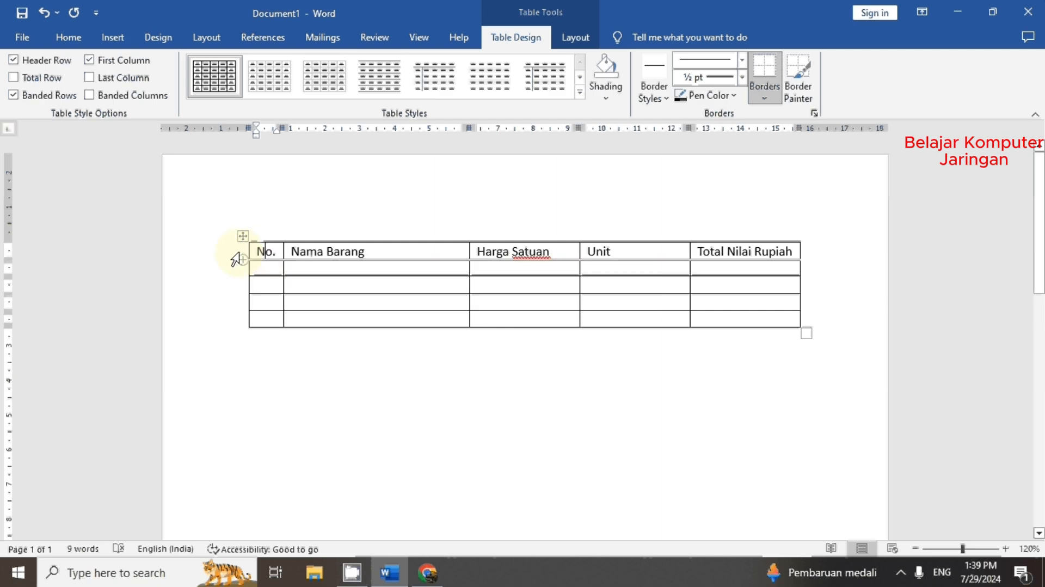
{"action": "left_click", "coordinate": [235, 257]}
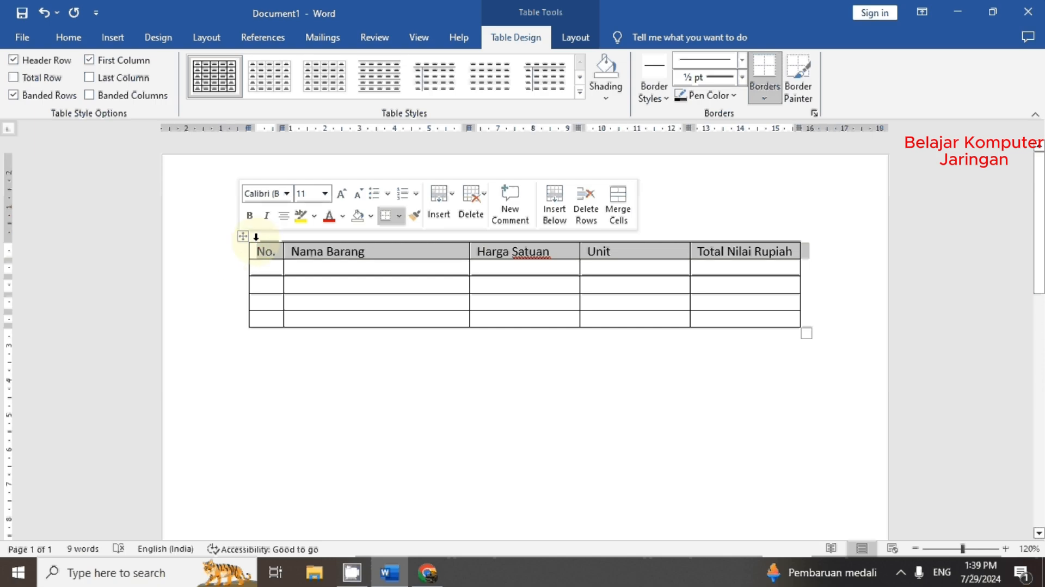
{"action": "left_click", "coordinate": [283, 217]}
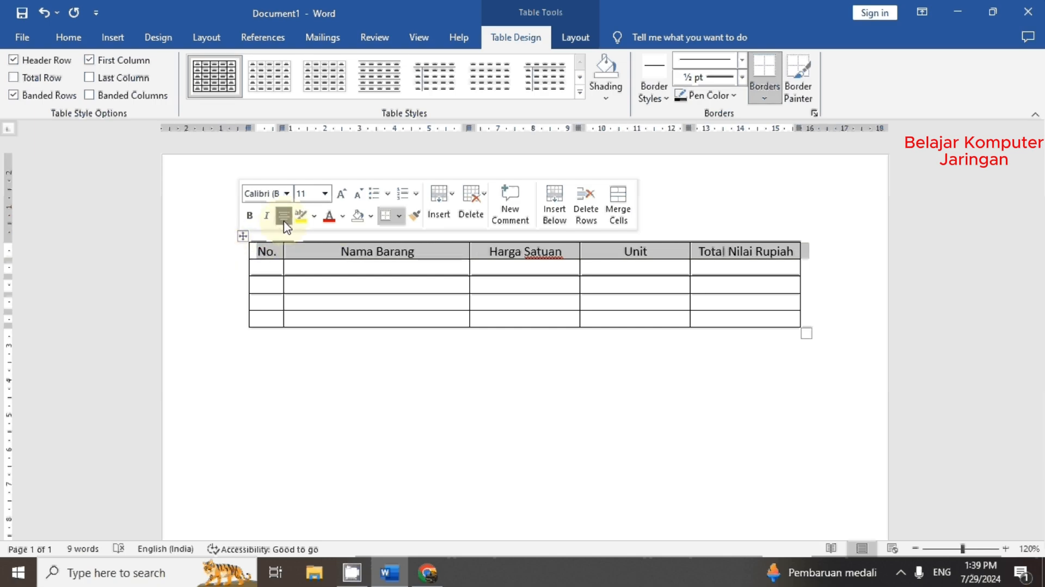
{"action": "left_click", "coordinate": [250, 218]}
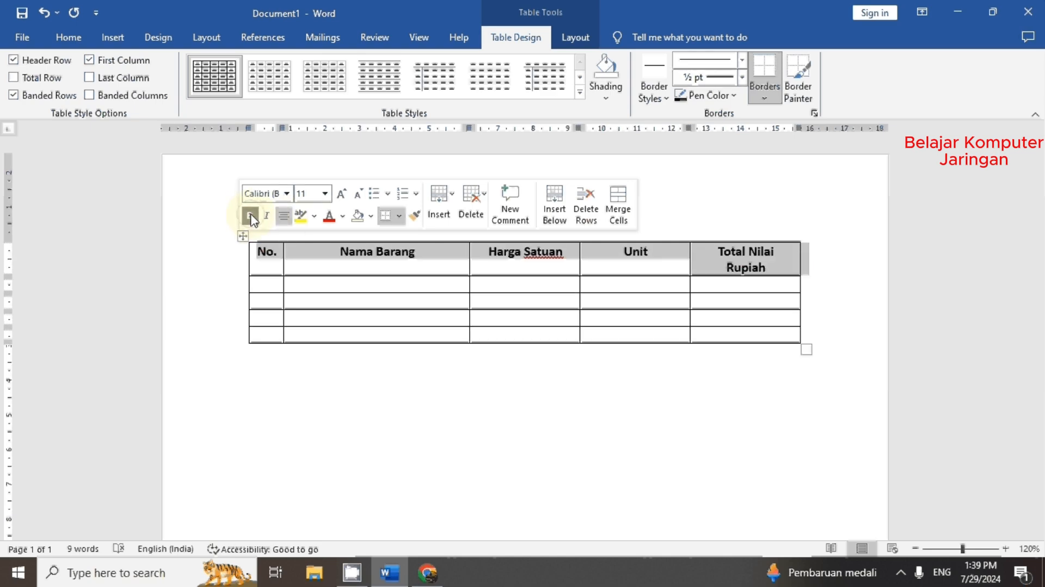
{"action": "left_click", "coordinate": [768, 414]}
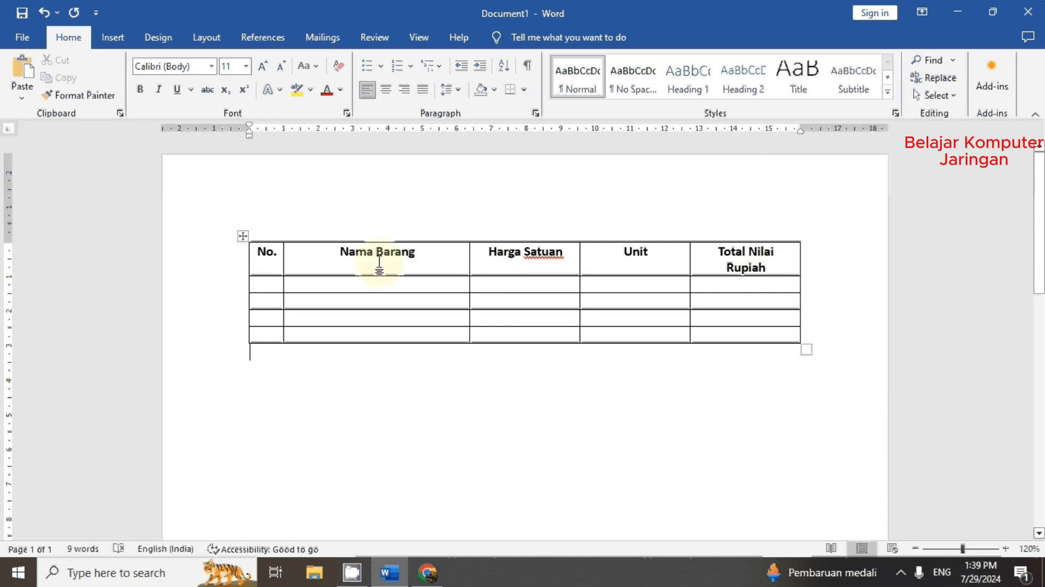
Step: Select the table's header row and set the table's alignment to Center in its table properties
{"action": "left_click", "coordinate": [238, 269]}
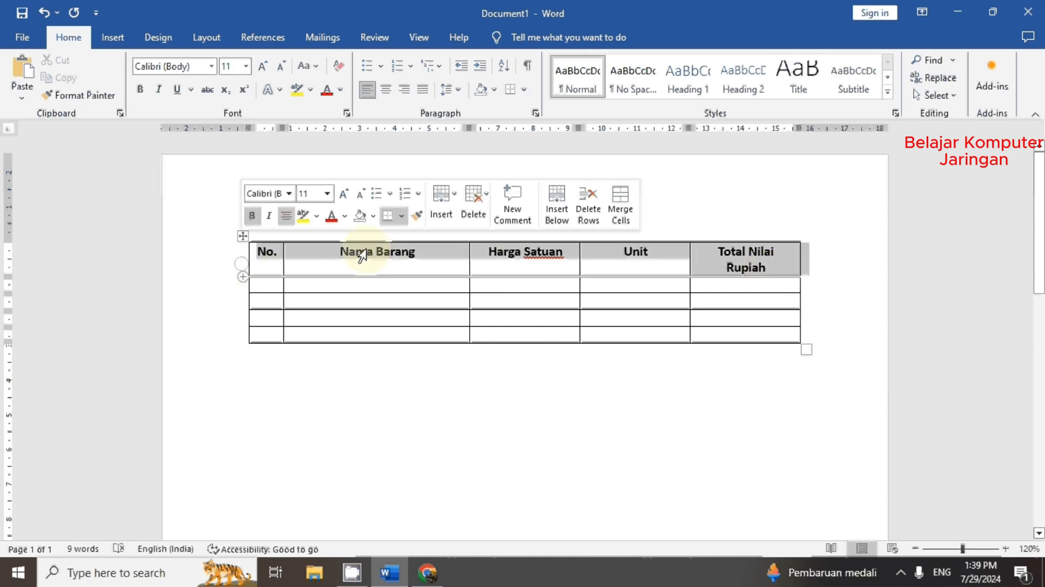
{"action": "right_click", "coordinate": [374, 255]}
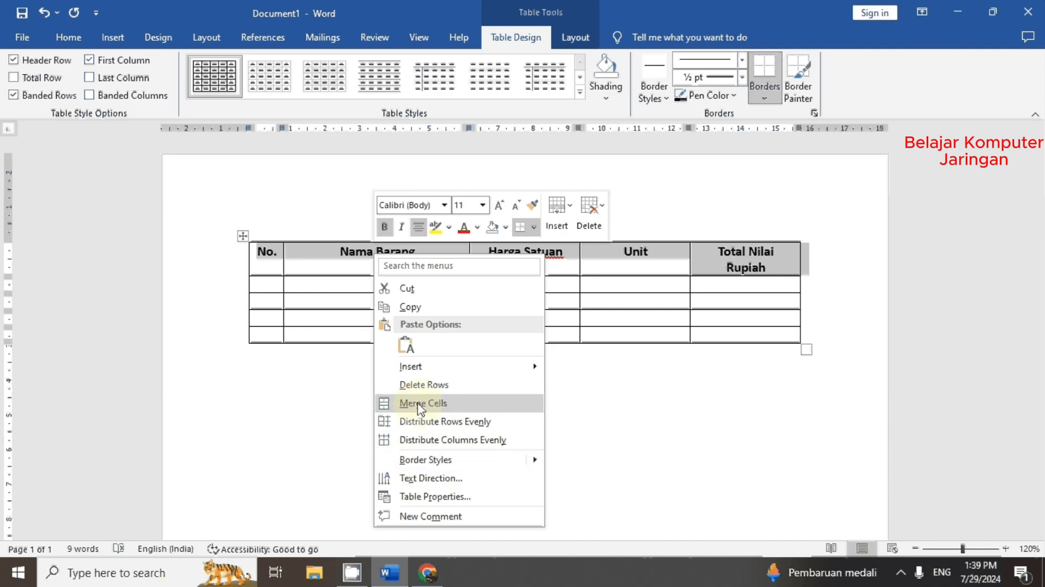
{"action": "left_click", "coordinate": [64, 32]}
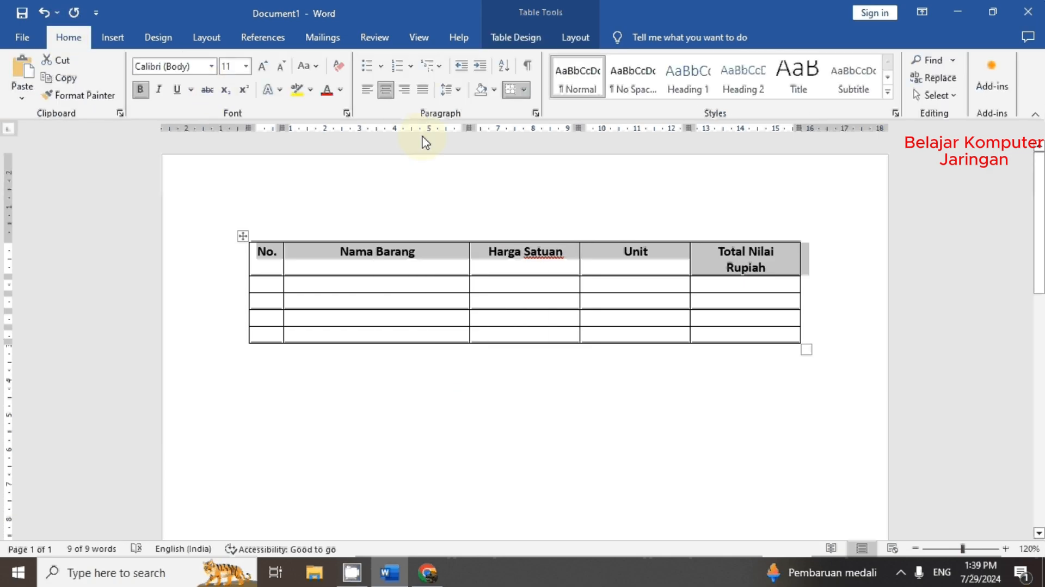
{"action": "right_click", "coordinate": [426, 257]}
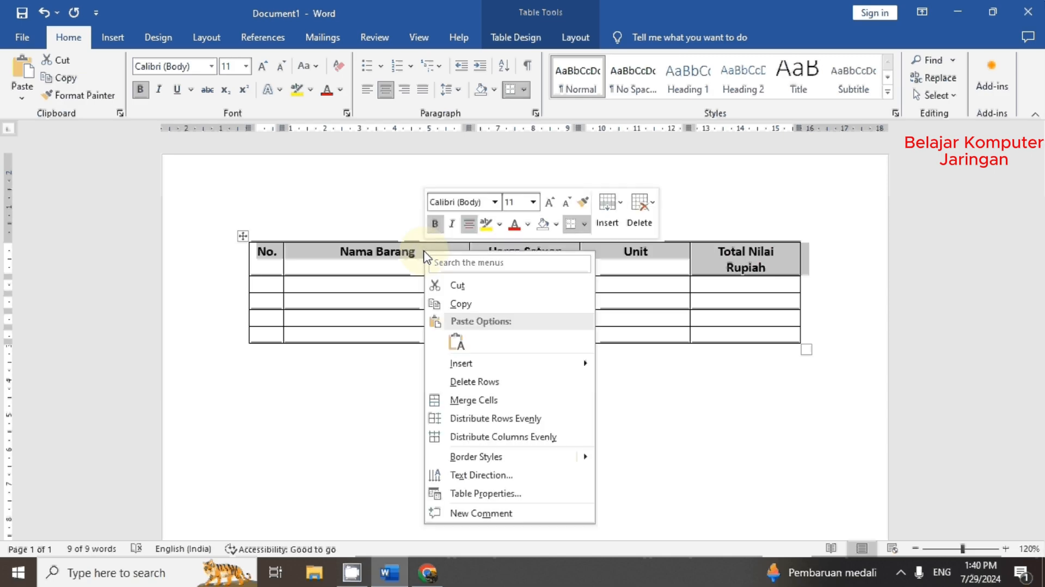
{"action": "left_click", "coordinate": [468, 493]}
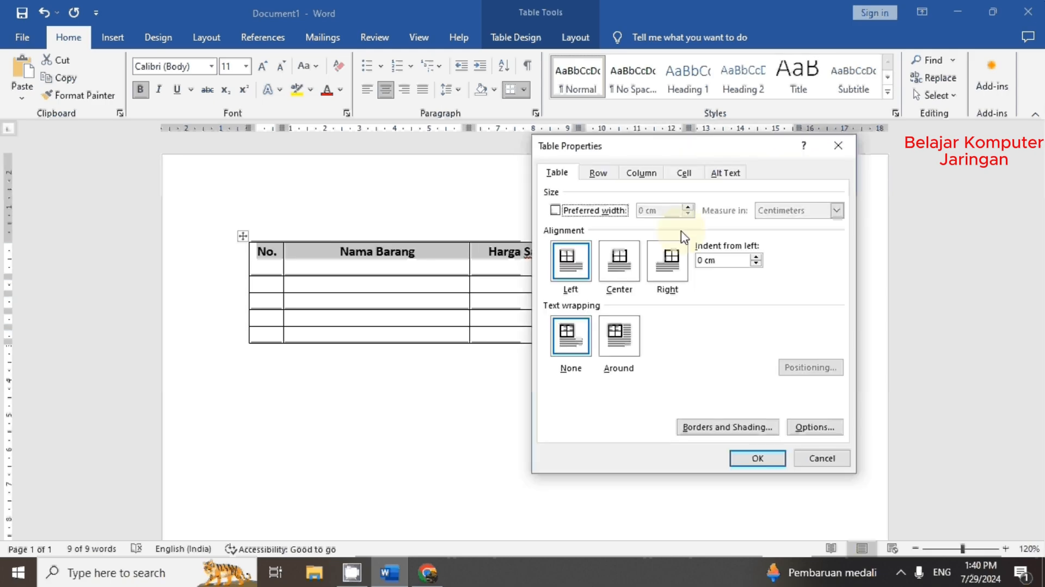
{"action": "left_click", "coordinate": [626, 266]}
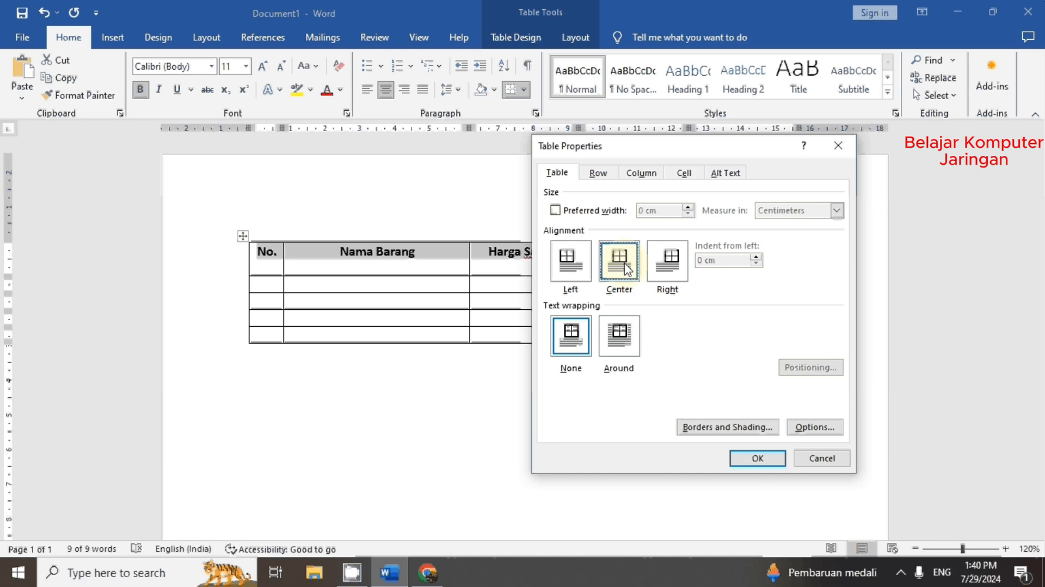
Step: Set the vertical alignment of the header row's cells to Center and apply the table properties
{"action": "left_click", "coordinate": [596, 173]}
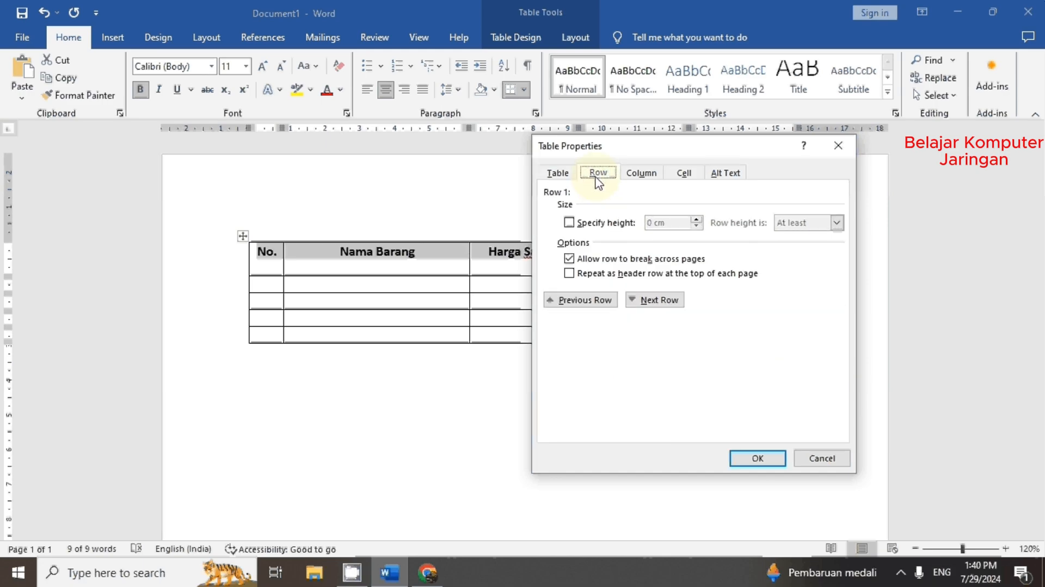
{"action": "left_click", "coordinate": [640, 174]}
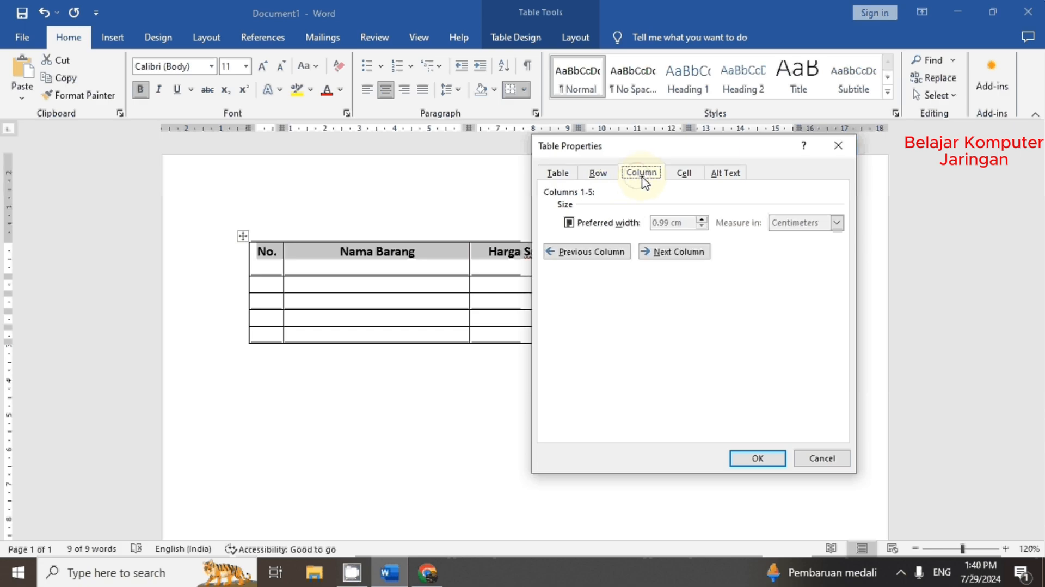
{"action": "left_click", "coordinate": [685, 174]}
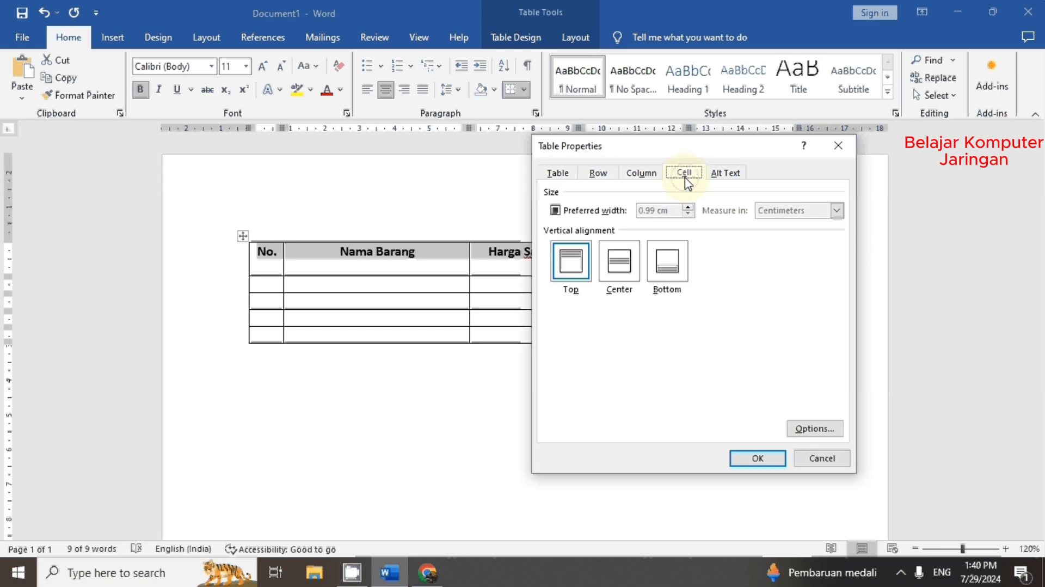
{"action": "left_click", "coordinate": [629, 278]}
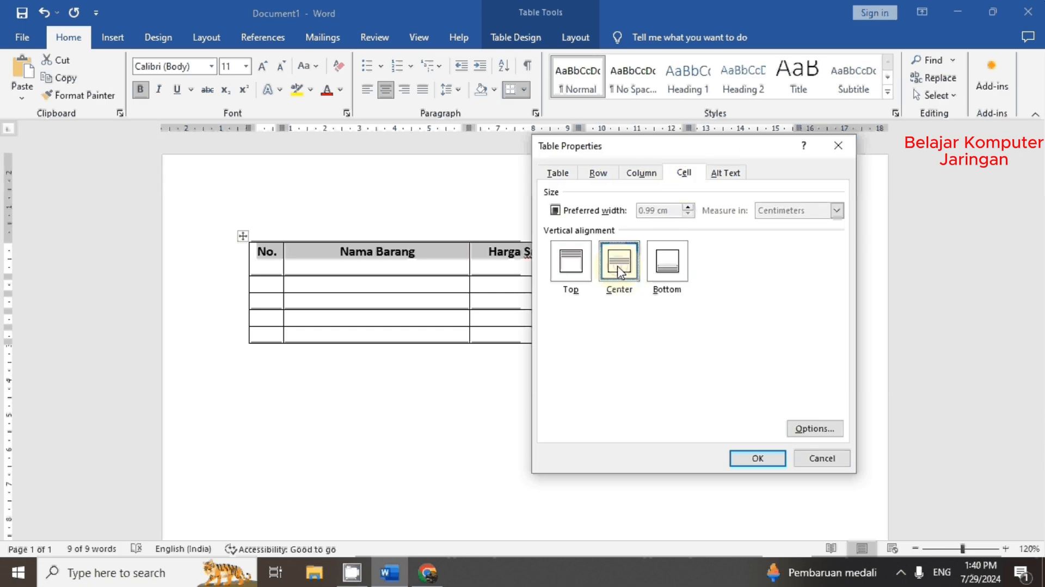
{"action": "left_click", "coordinate": [751, 460]}
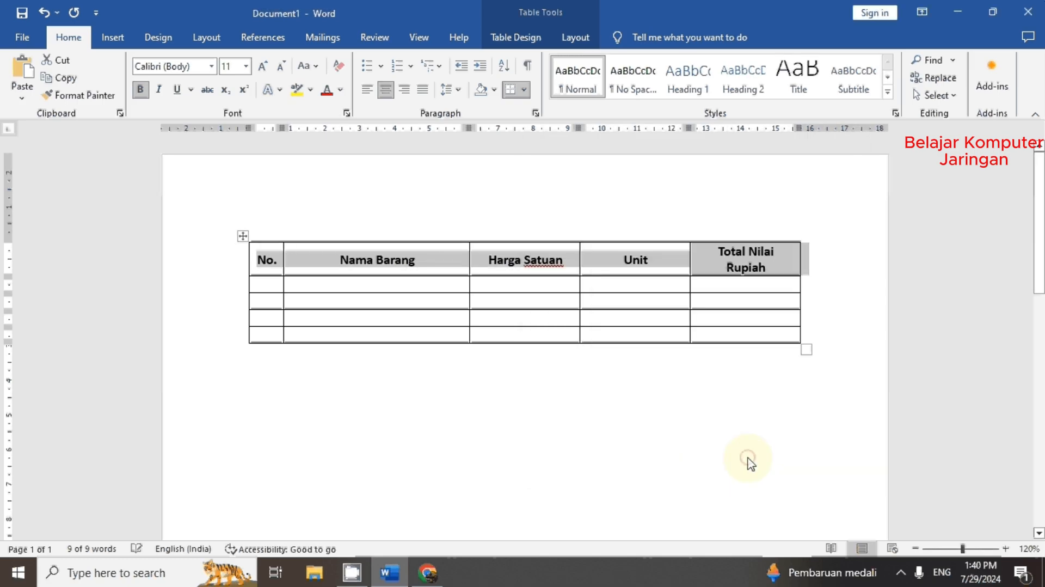
{"action": "left_click", "coordinate": [856, 295]}
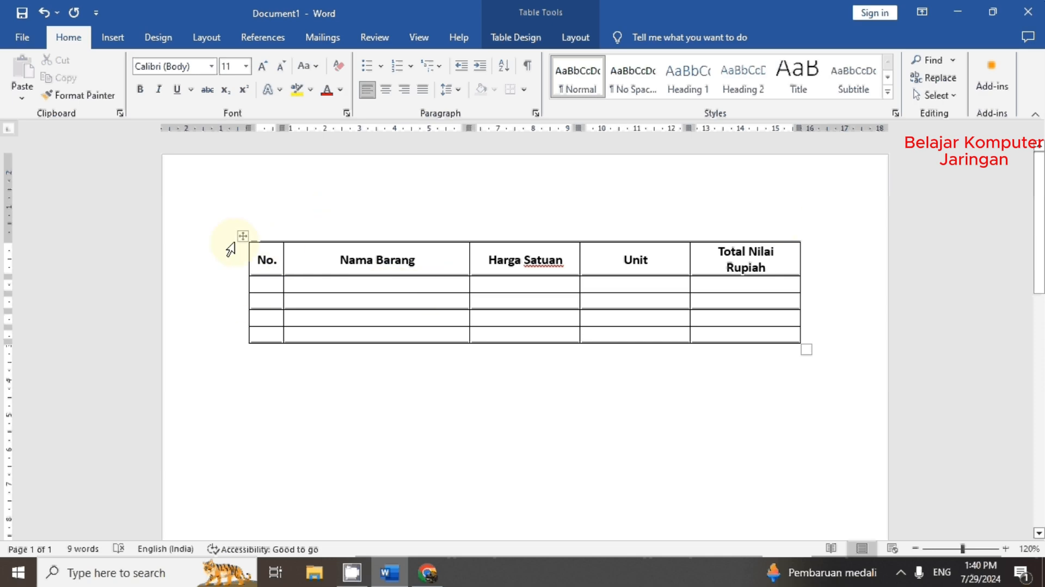
Step: Move the table down to free space above it and enter the title PEMBUKUAN BENGKEL LAS there
{"action": "left_click", "coordinate": [325, 439]}
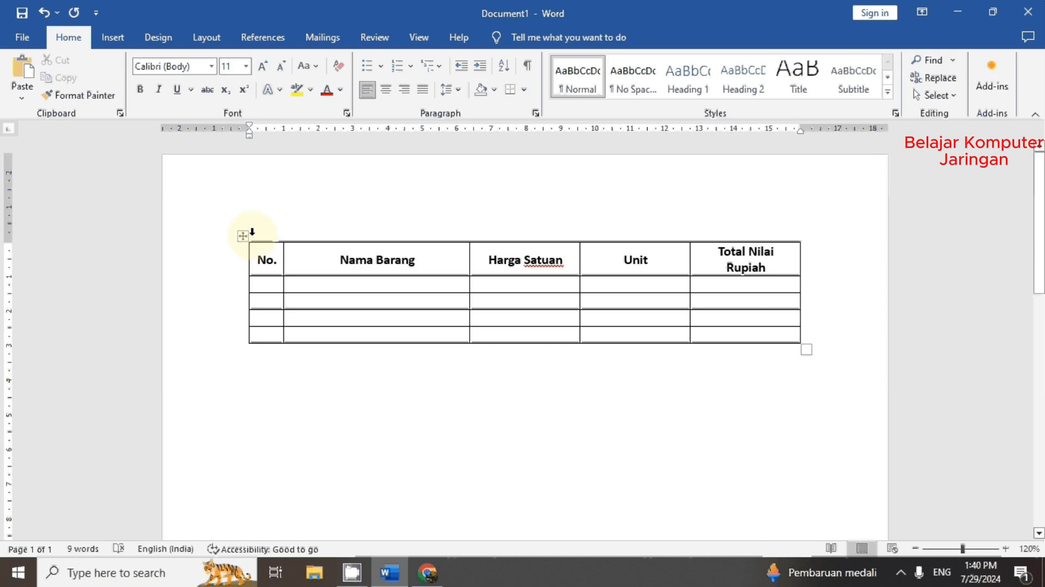
{"action": "left_click_drag", "start_coordinate": [243, 236], "coordinate": [234, 290]}
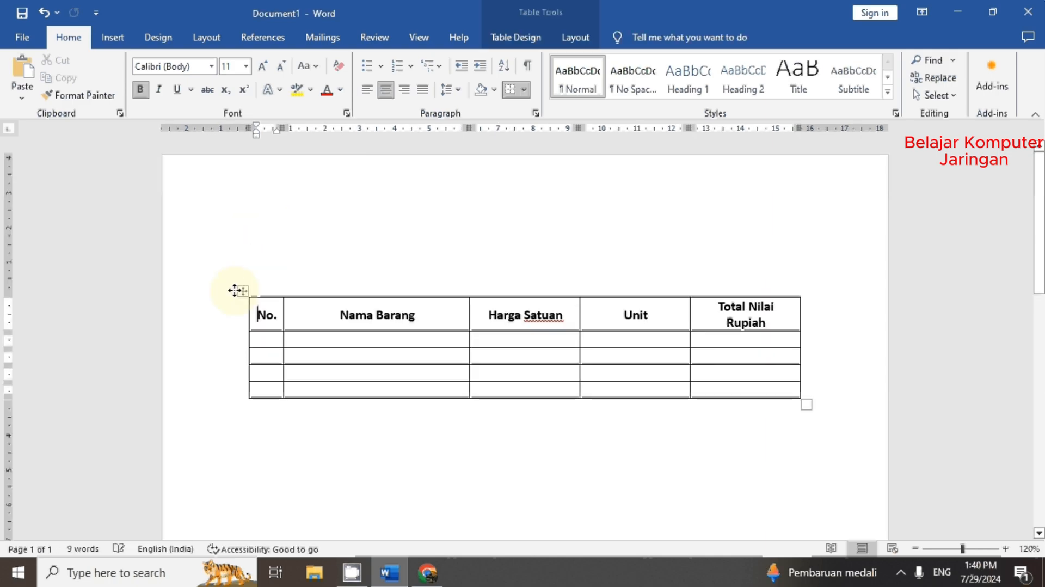
{"action": "left_click", "coordinate": [279, 268]}
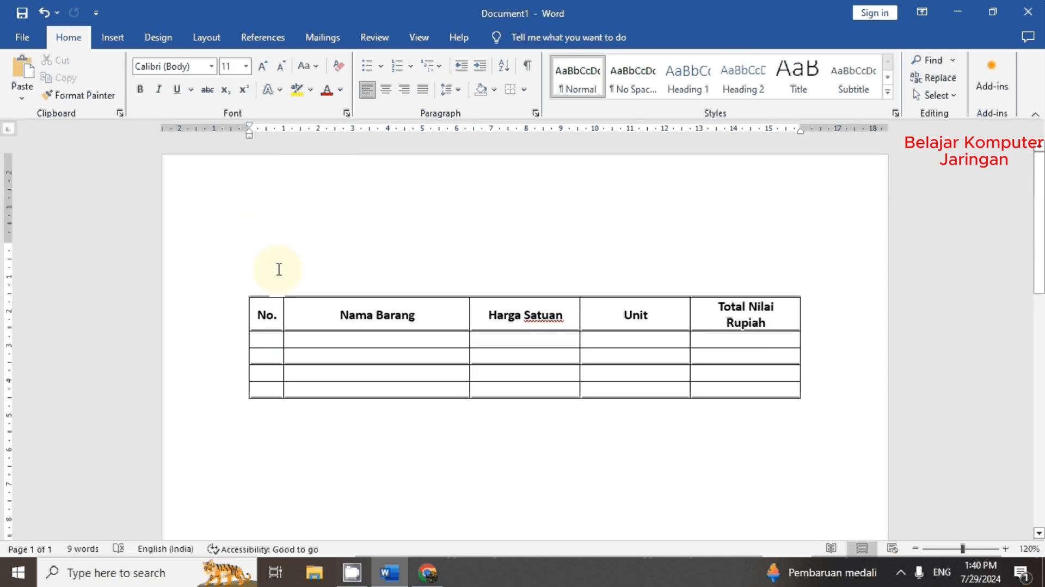
{"action": "type", "text": "P"}
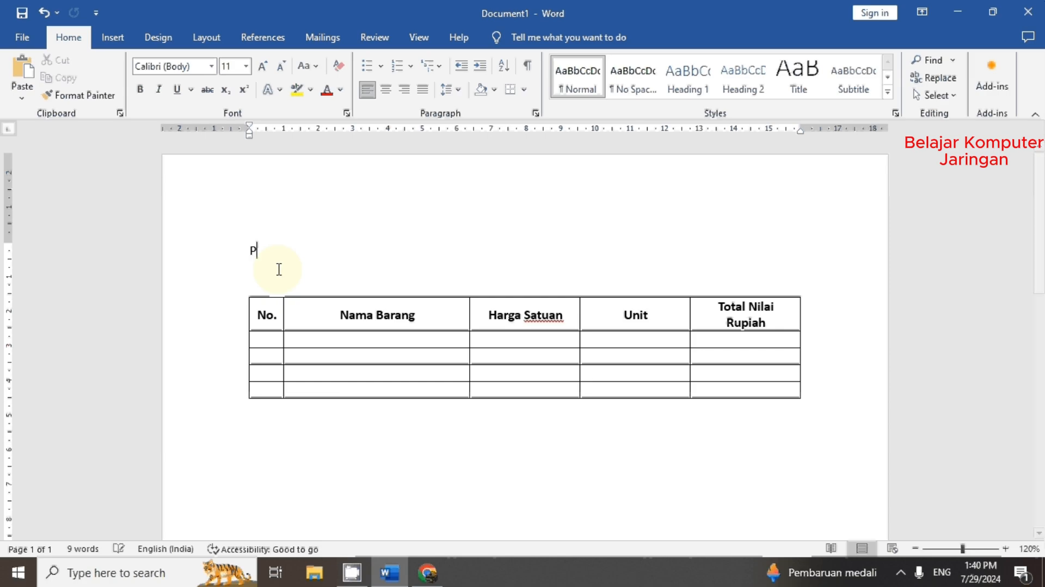
{"action": "type", "text": "EMBUKUAN"}
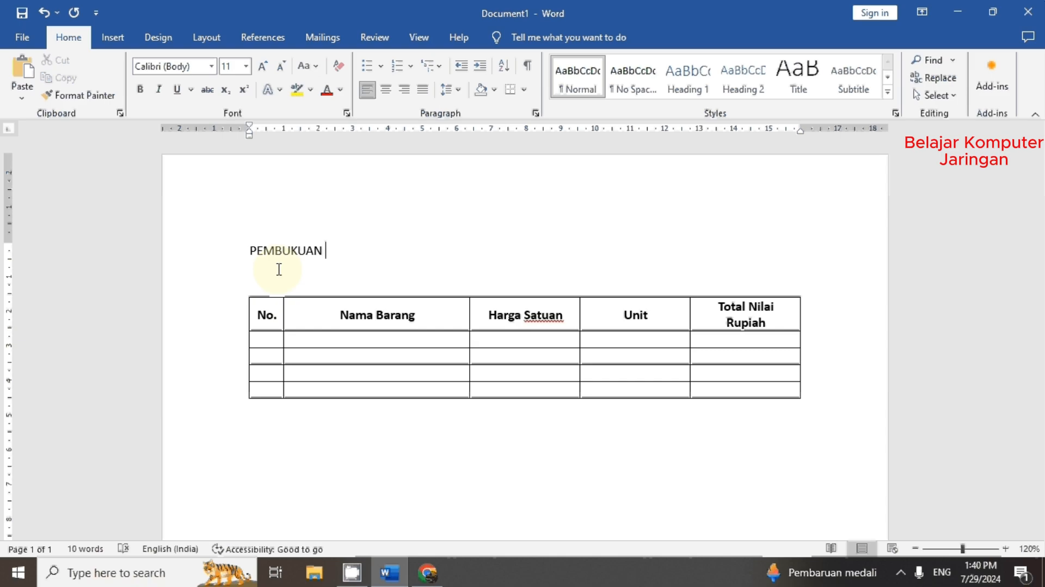
{"action": "type", "text": " BENGKEL LAS"}
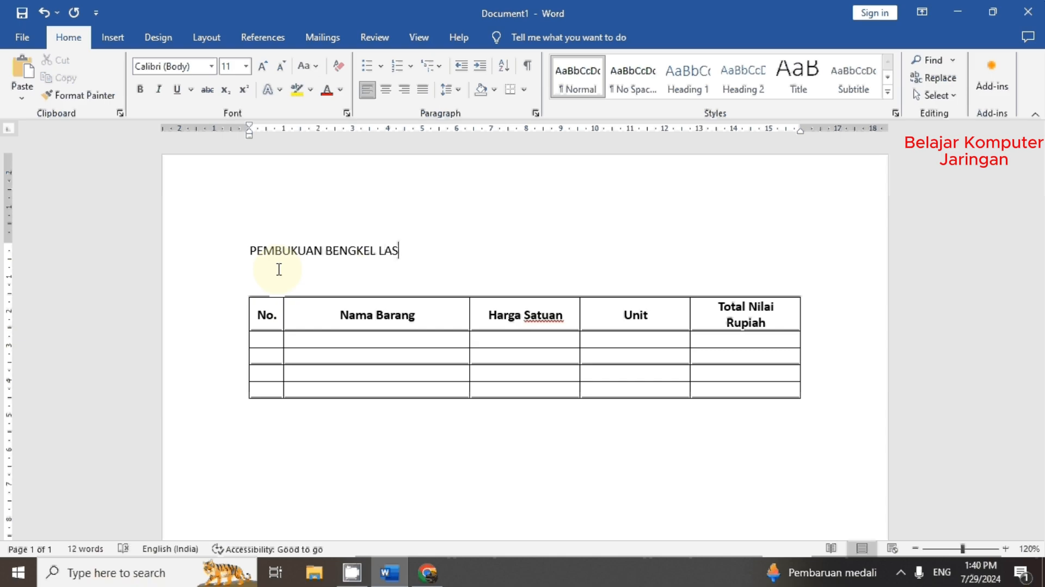
Step: Make the title PEMBUKUAN BENGKEL LAS bold
{"action": "left_click_drag", "start_coordinate": [402, 252], "coordinate": [271, 246]}
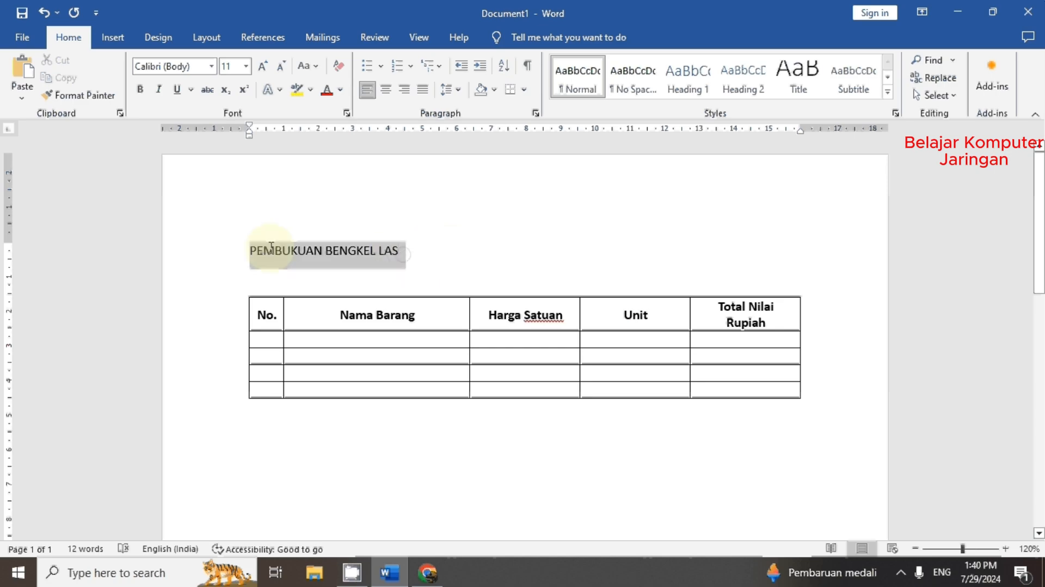
{"action": "left_click", "coordinate": [140, 90]}
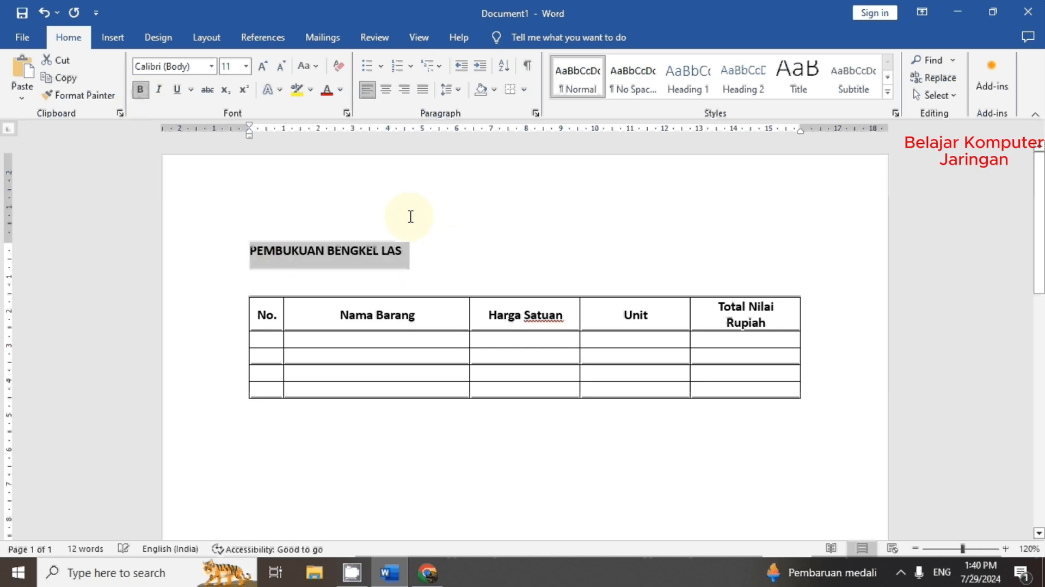
{"action": "left_click", "coordinate": [412, 245]}
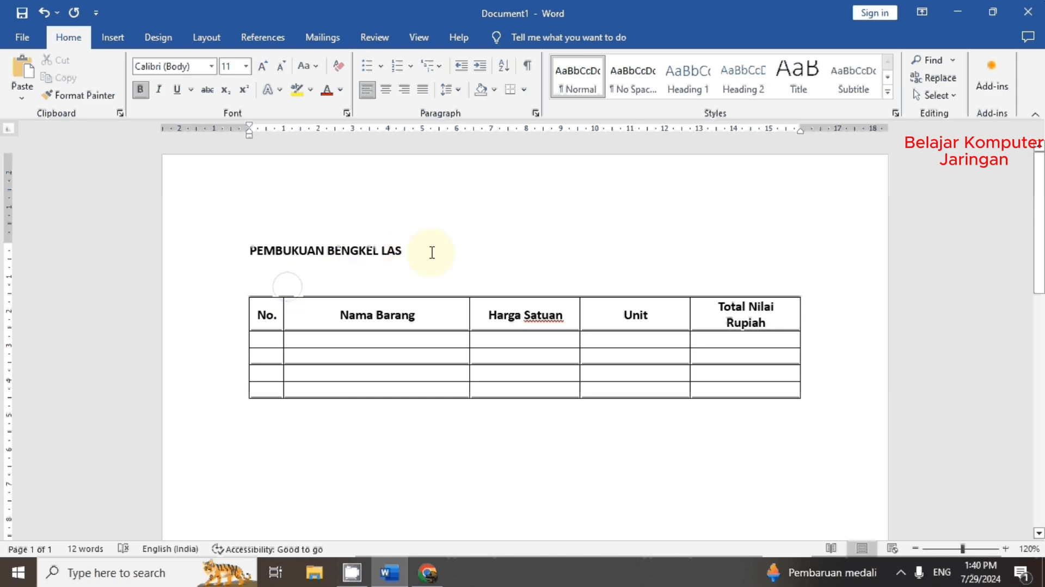
Step: Enter the heading PEMASUKAN on the line between the title and the table
{"action": "key", "text": "ctrl+End"}
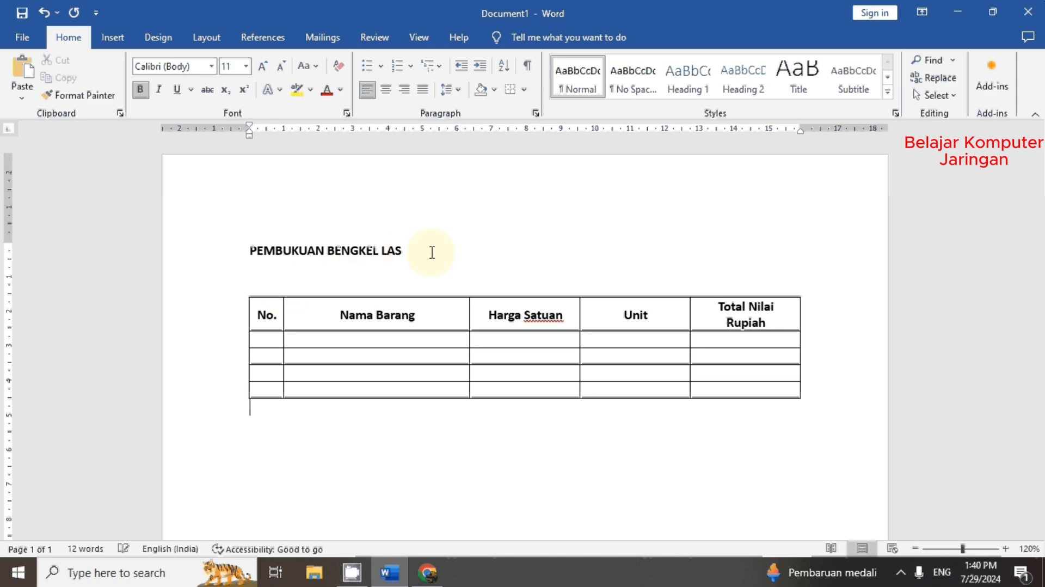
{"action": "key", "text": "Up"}
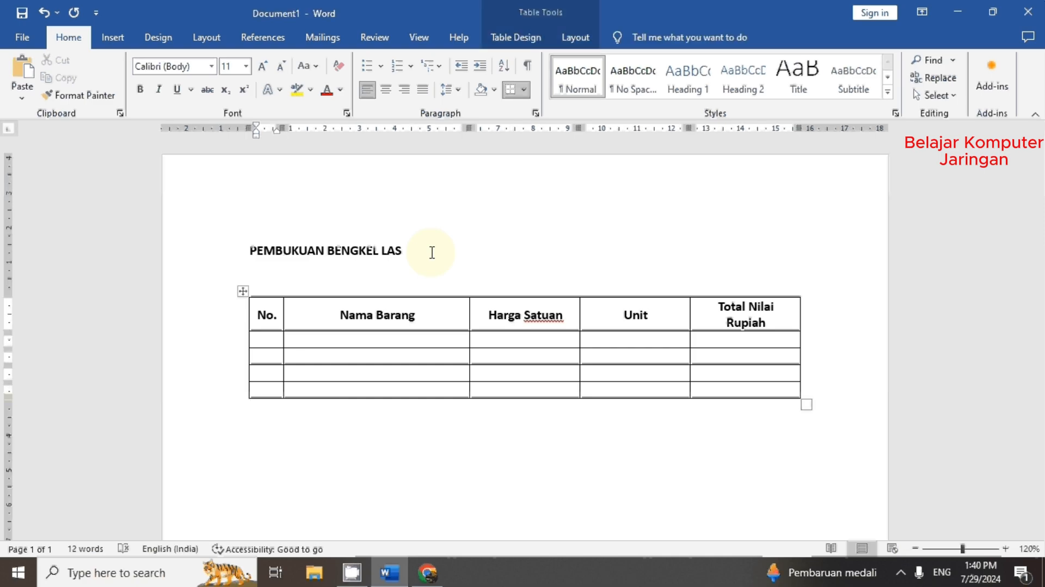
{"action": "left_click", "coordinate": [299, 285]}
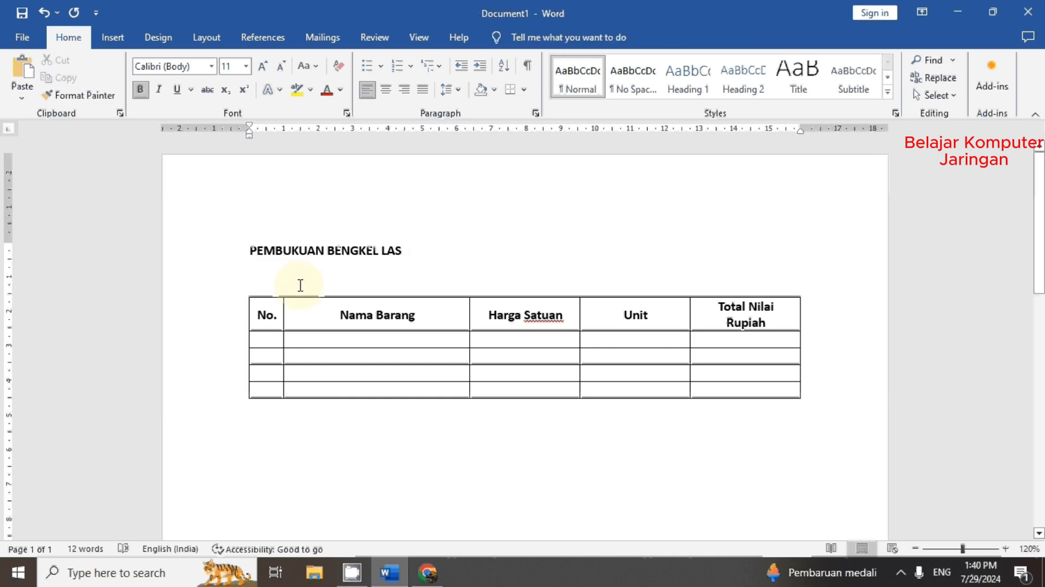
{"action": "type", "text": "pEM"}
{"action": "key", "text": "BackSpace"}
{"action": "key", "text": "BackSpace"}
{"action": "key", "text": "BackSpace"}
{"action": "type", "text": "P"}
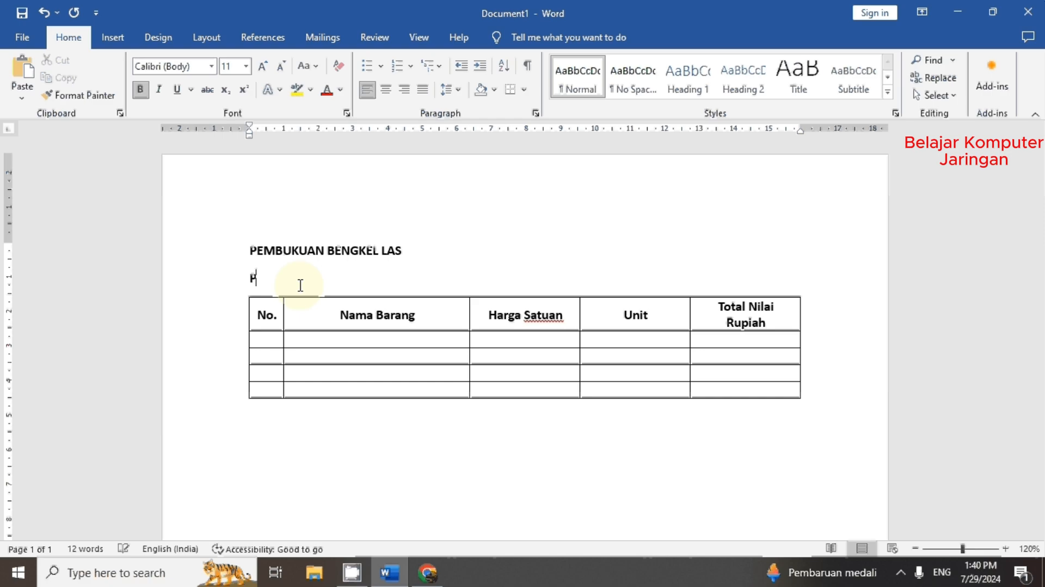
{"action": "type", "text": "EMASUKAN"}
{"action": "key", "text": "BackSpace"}
{"action": "key", "text": "ctrl+z"}
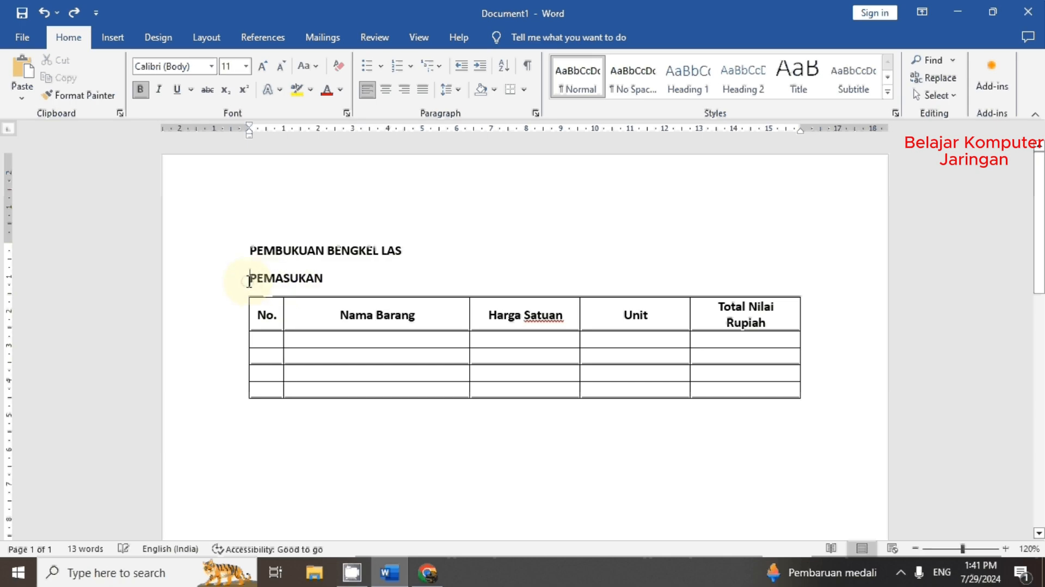
Step: Move the table down to fit an empty line between the title and PEMASUKAN, and add a colon after PEMASUKAN
{"action": "left_click", "coordinate": [331, 281]}
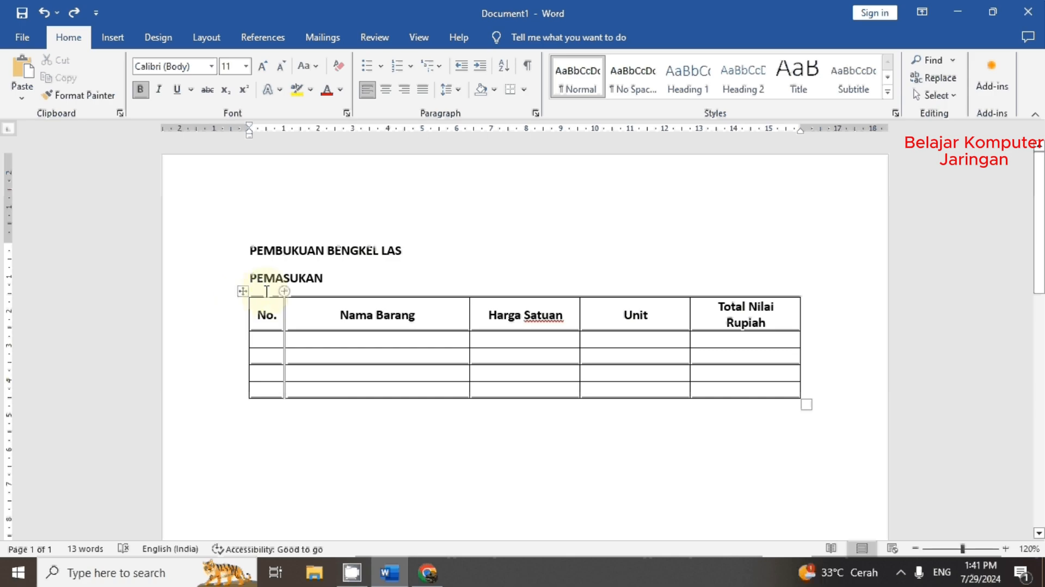
{"action": "left_click_drag", "start_coordinate": [242, 292], "coordinate": [240, 320]}
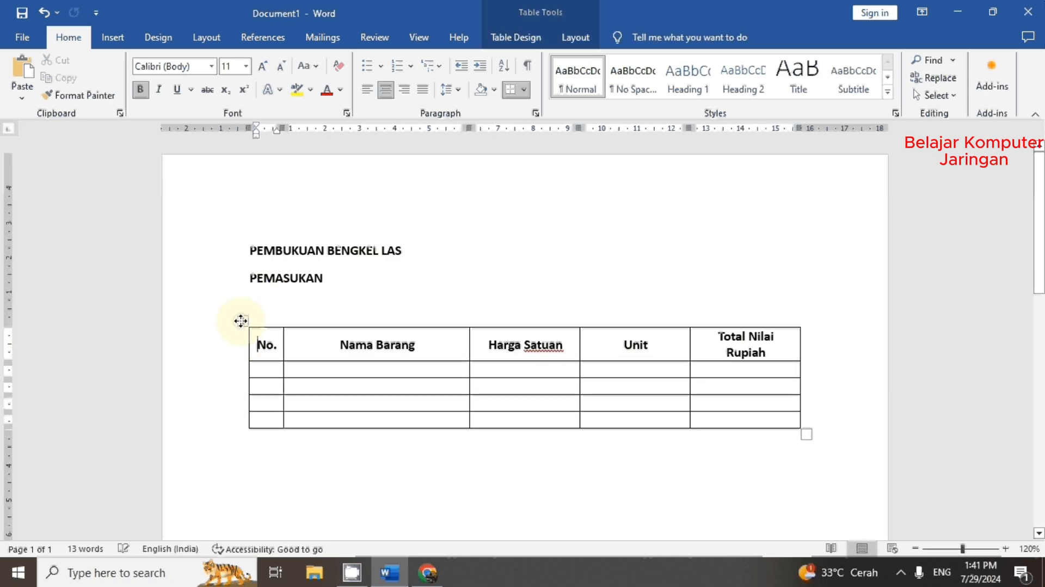
{"action": "left_click", "coordinate": [246, 281]}
{"action": "key", "text": "Return"}
{"action": "key", "text": "Return"}
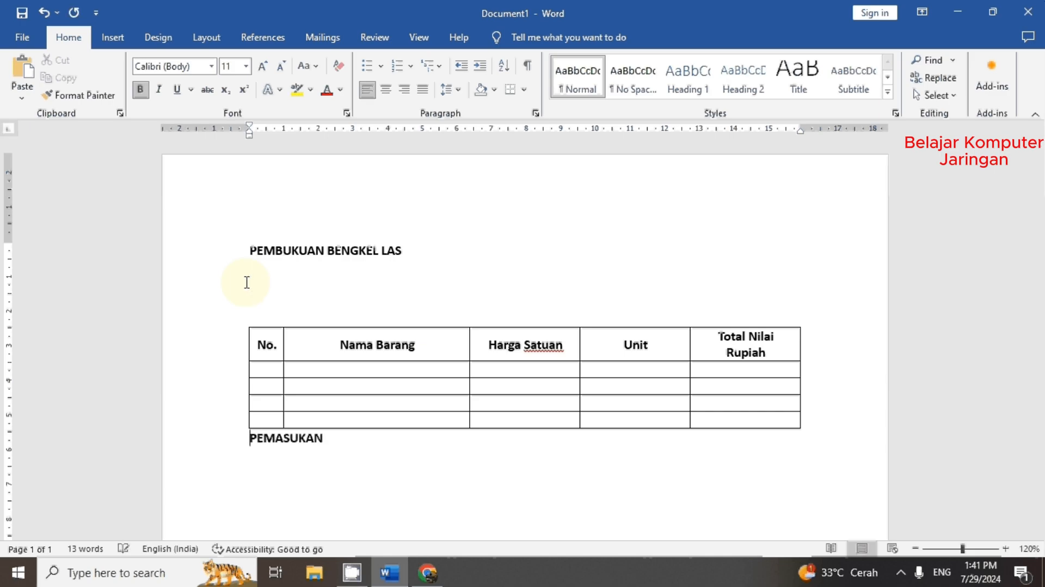
{"action": "key", "text": "ctrl+z"}
{"action": "key", "text": "Return"}
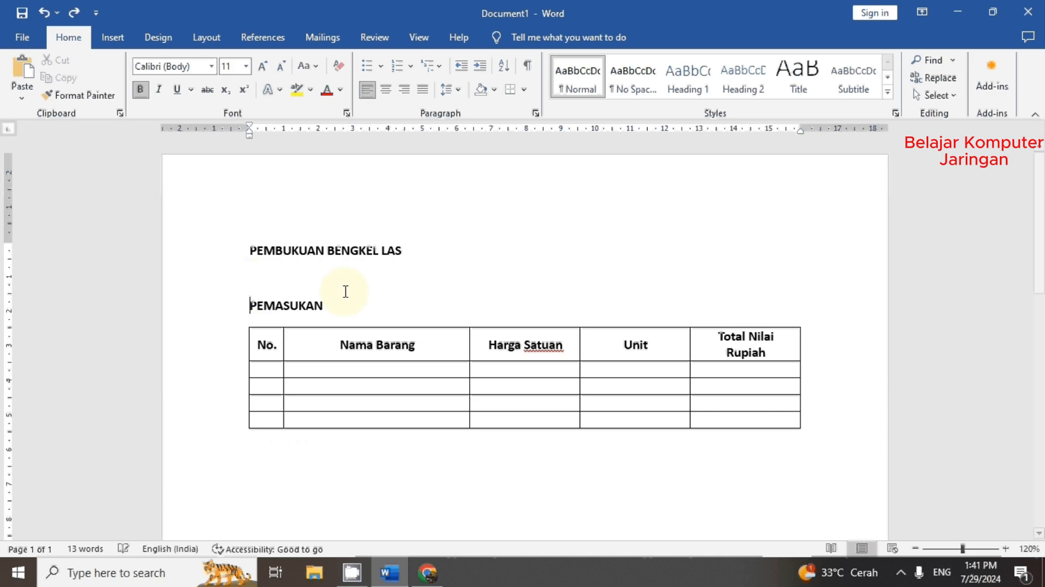
{"action": "left_click", "coordinate": [355, 312]}
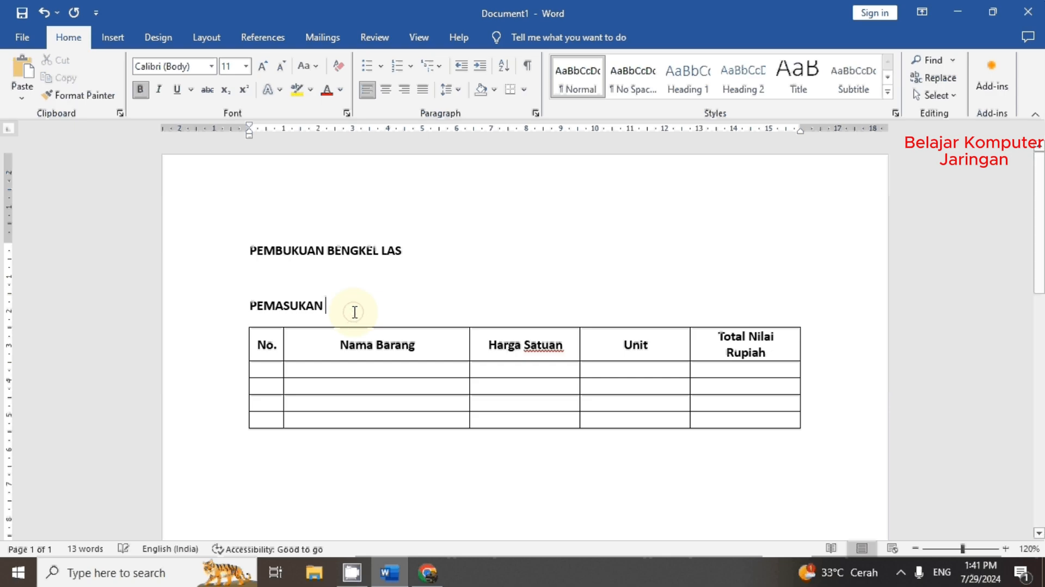
{"action": "type", "text": ":"}
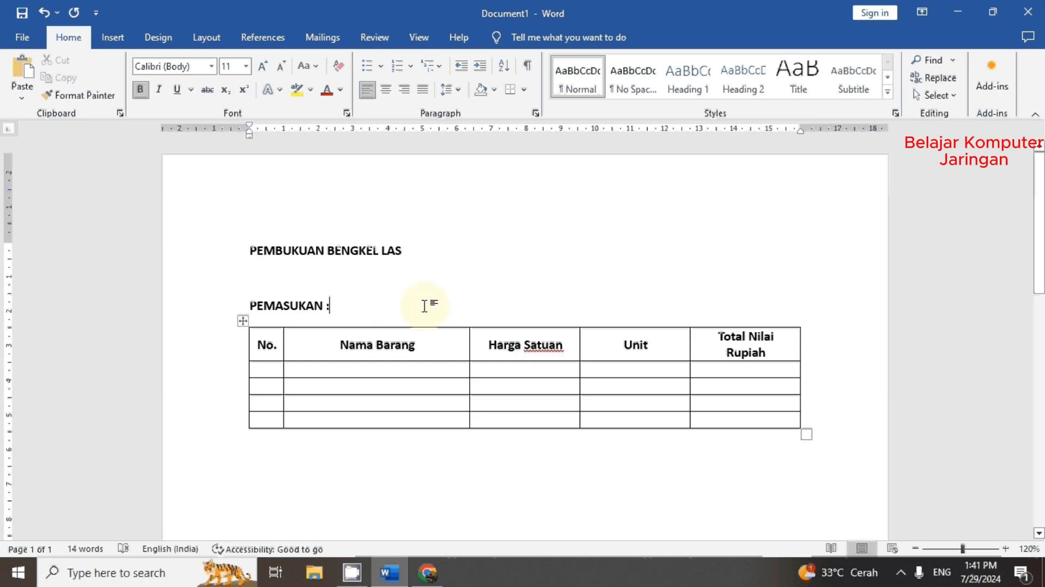
Step: Center the title PEMBUKUAN BENGKEL LAS horizontally and increase its font size to 12
{"action": "left_click", "coordinate": [191, 255]}
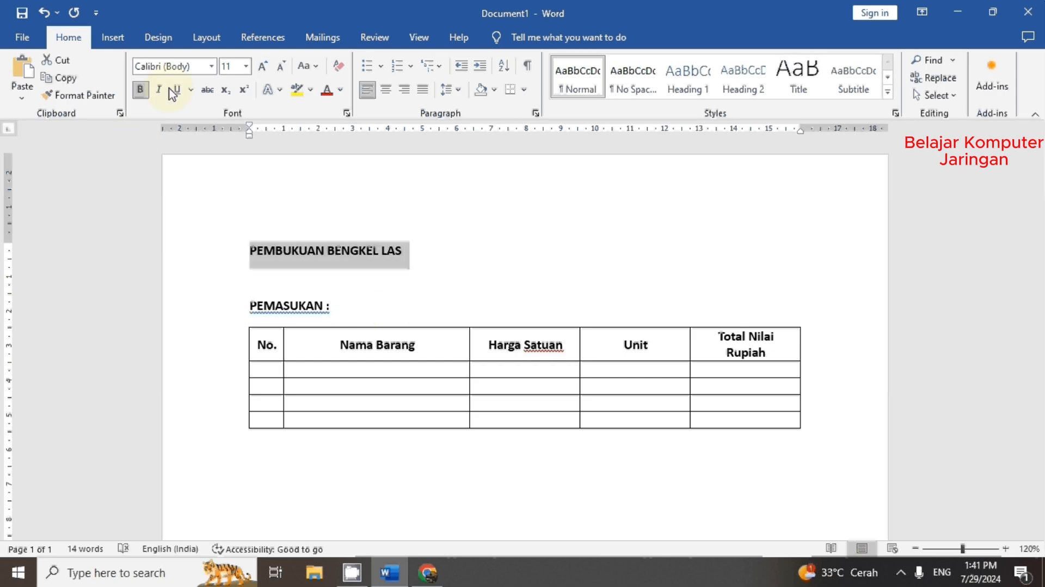
{"action": "left_click", "coordinate": [385, 89]}
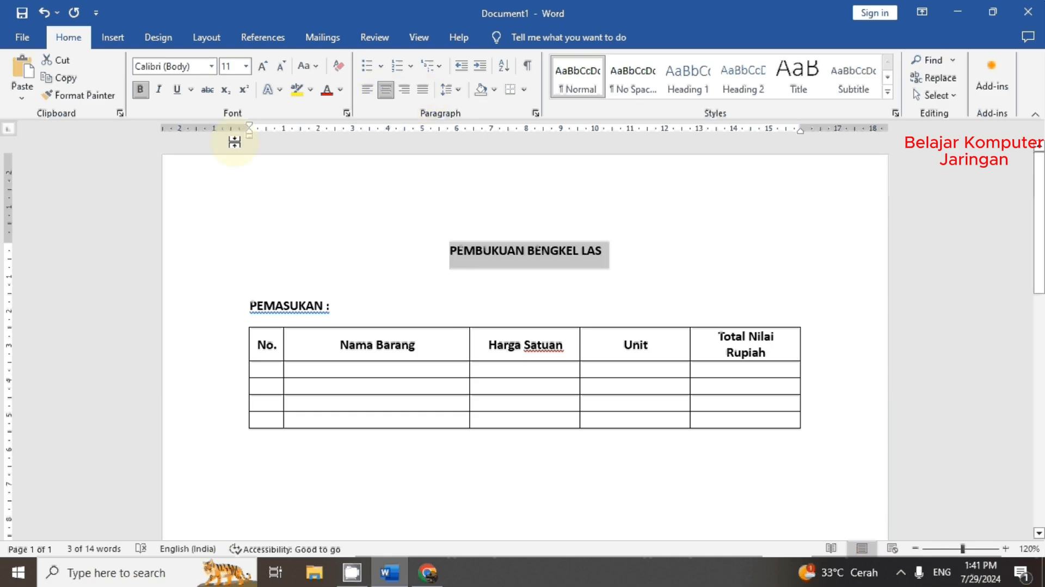
{"action": "left_click", "coordinate": [263, 66]}
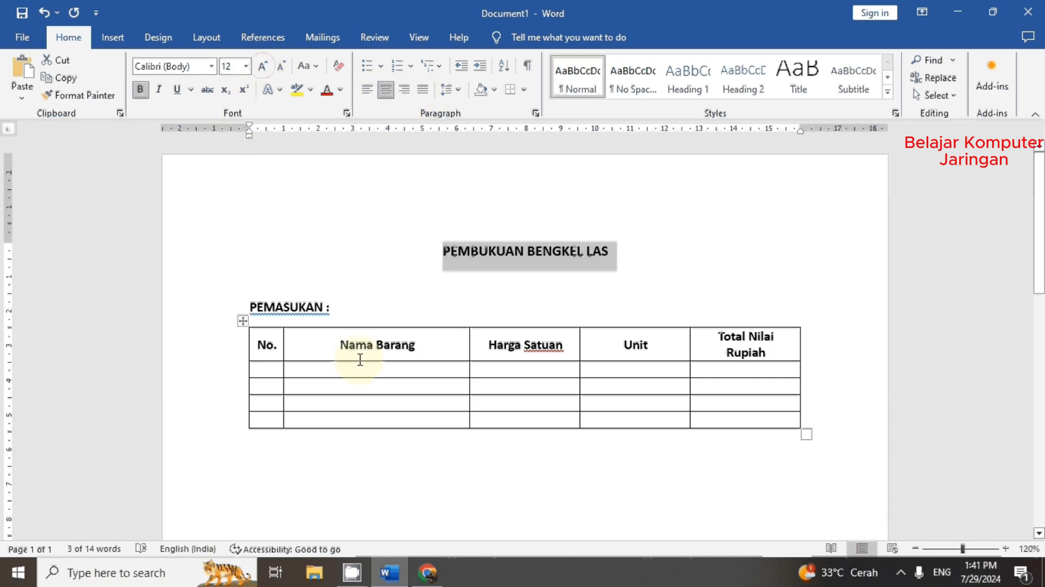
Step: Fill the first empty table row with number 1, item name TERALIS and unit price Rp. 350.000 /Meter
{"action": "left_click", "coordinate": [277, 373]}
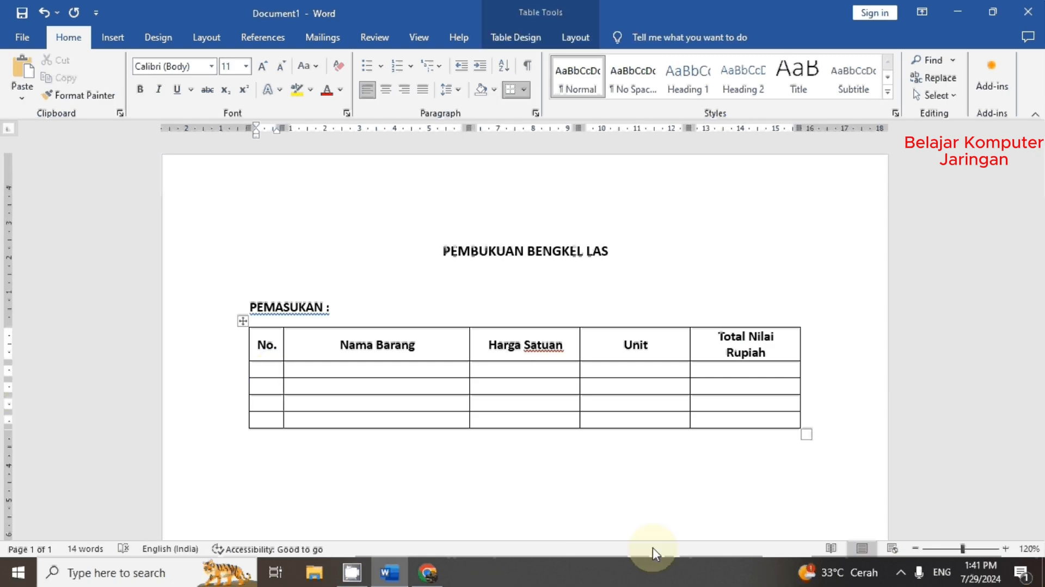
{"action": "type", "text": "1"}
{"action": "key", "text": "Tab"}
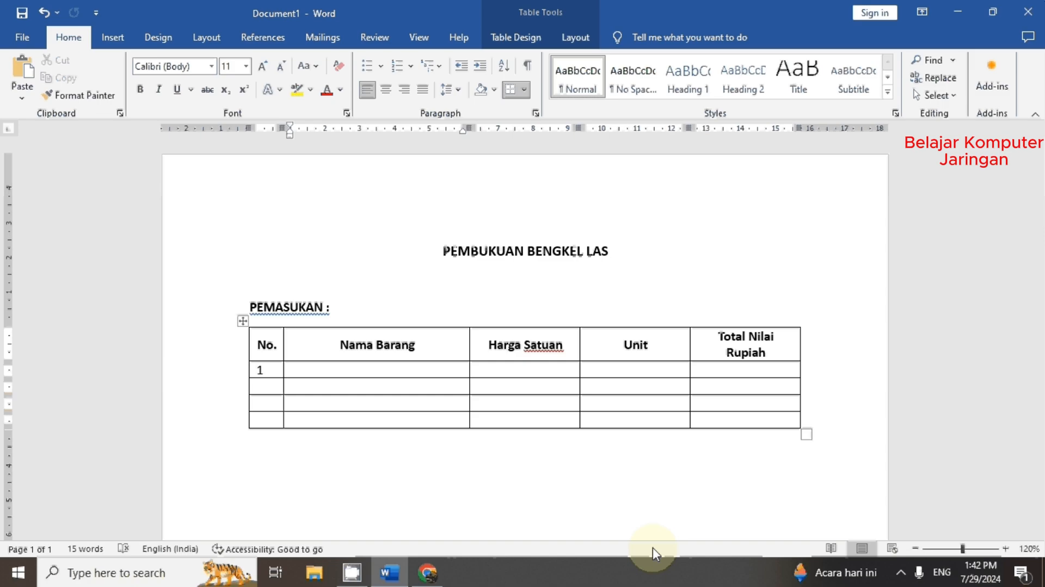
{"action": "type", "text": "TERALIS"}
{"action": "left_click", "coordinate": [541, 370]}
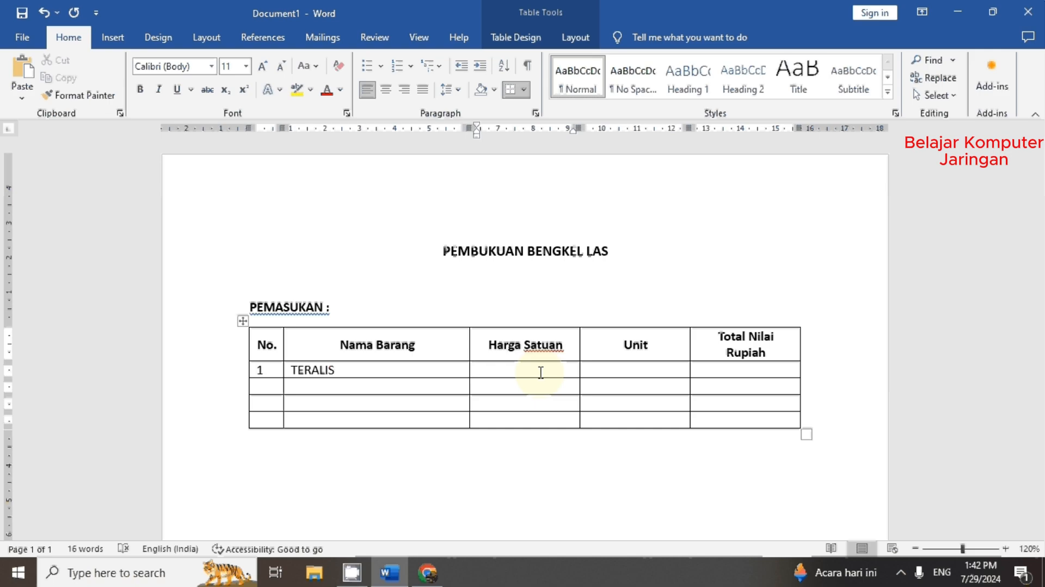
{"action": "type", "text": "r"}
{"action": "key", "text": "BackSpace"}
{"action": "type", "text": "Rp. 350.000 /Meter"}
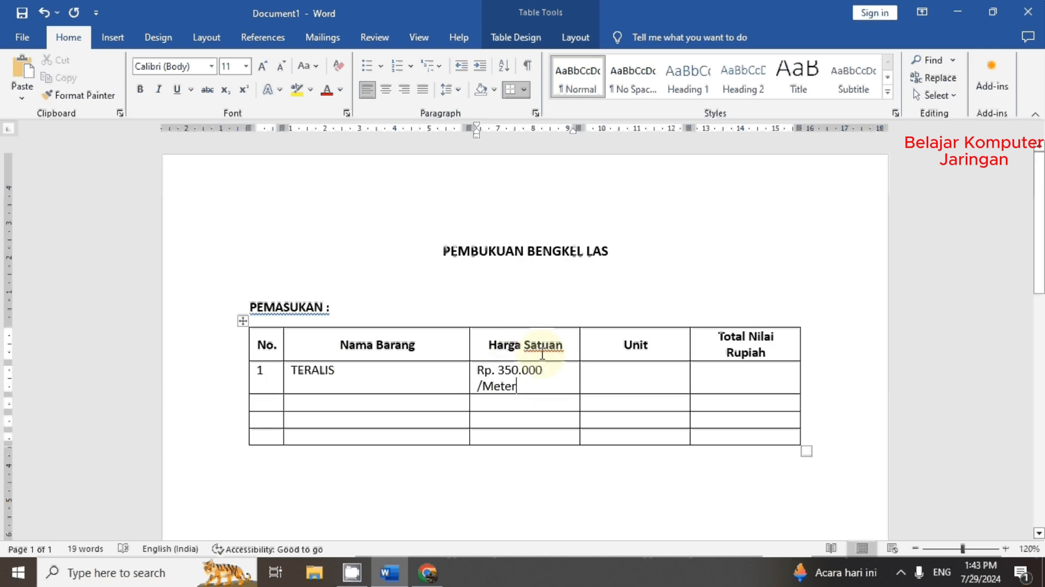
Step: Complete the TERALIS row with 5 Unit/10 Meter as the unit and Rp. 17.500.000 as the total value
{"action": "left_click", "coordinate": [620, 377]}
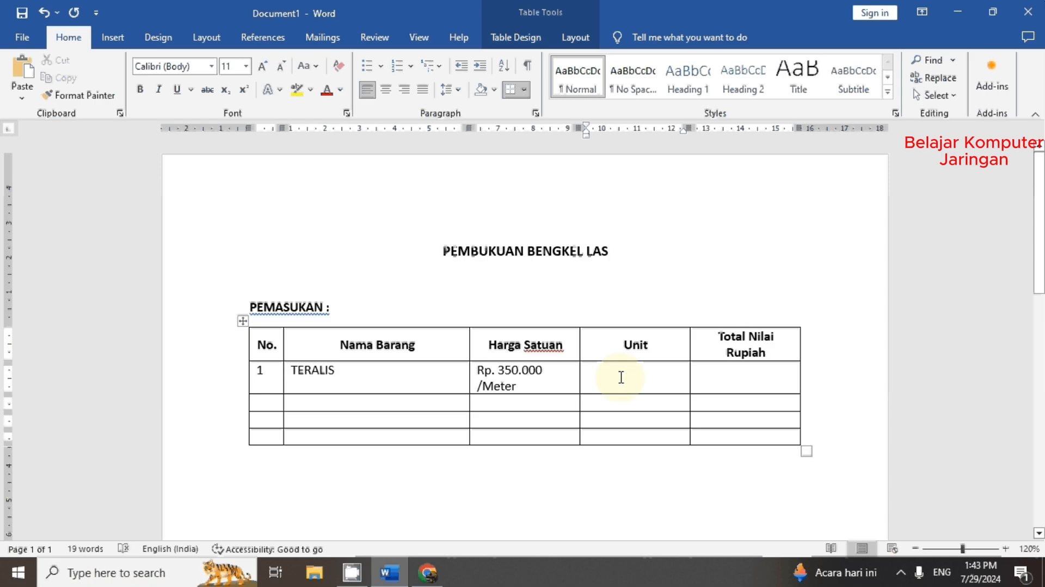
{"action": "type", "text": "5"}
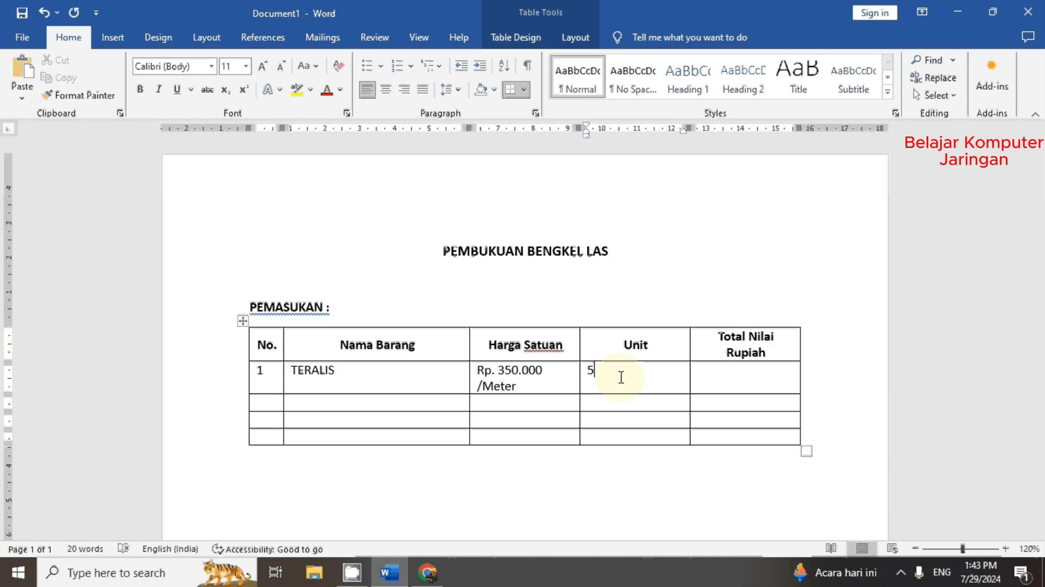
{"action": "type", "text": " Unit/10 Meter"}
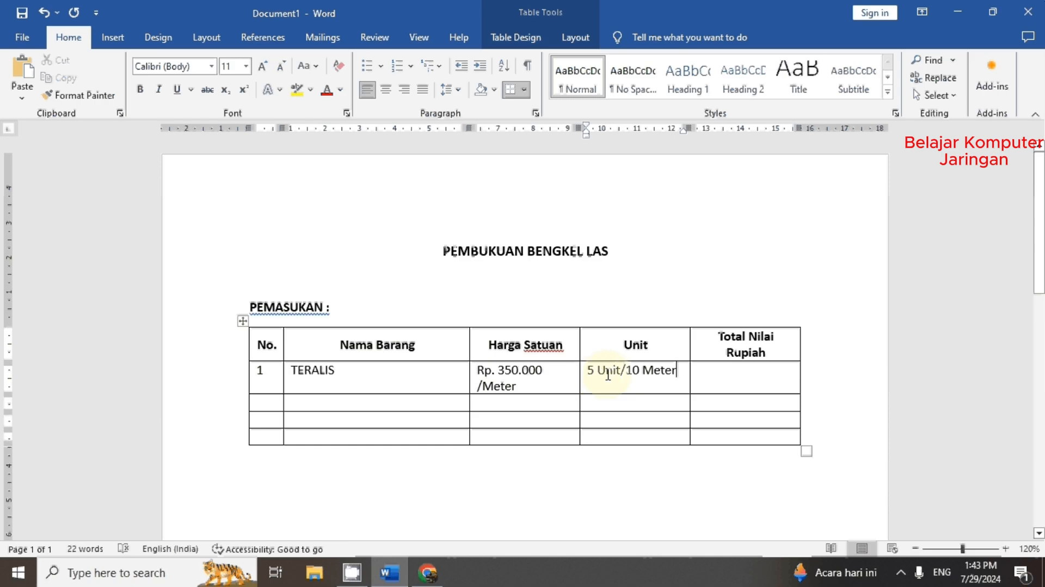
{"action": "left_click", "coordinate": [743, 375]}
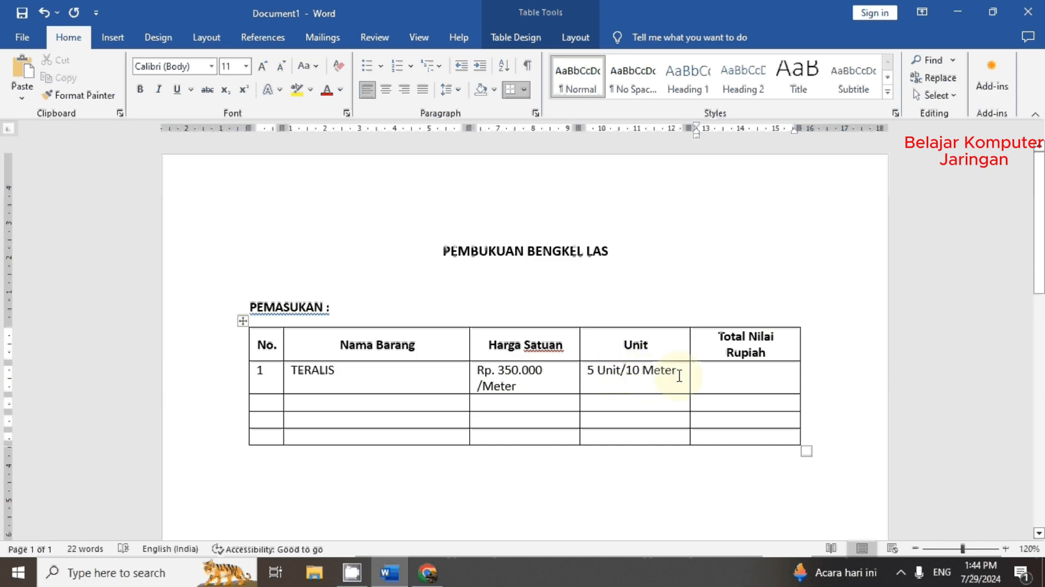
{"action": "type", "text": "Rp. 17."}
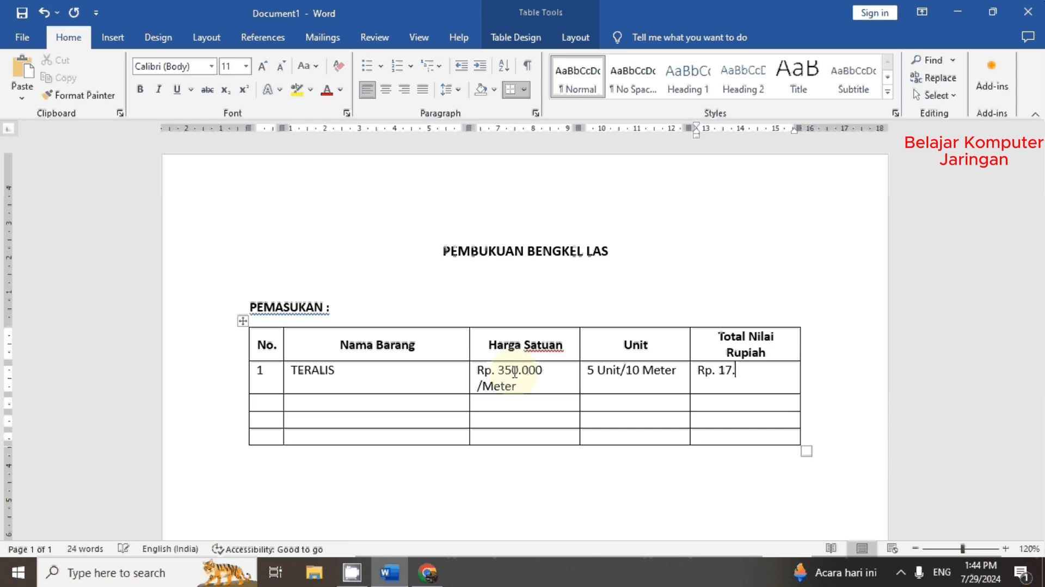
{"action": "type", "text": "500.000"}
{"action": "key", "text": "Up"}
{"action": "key", "text": "Up"}
{"action": "key", "text": "Up"}
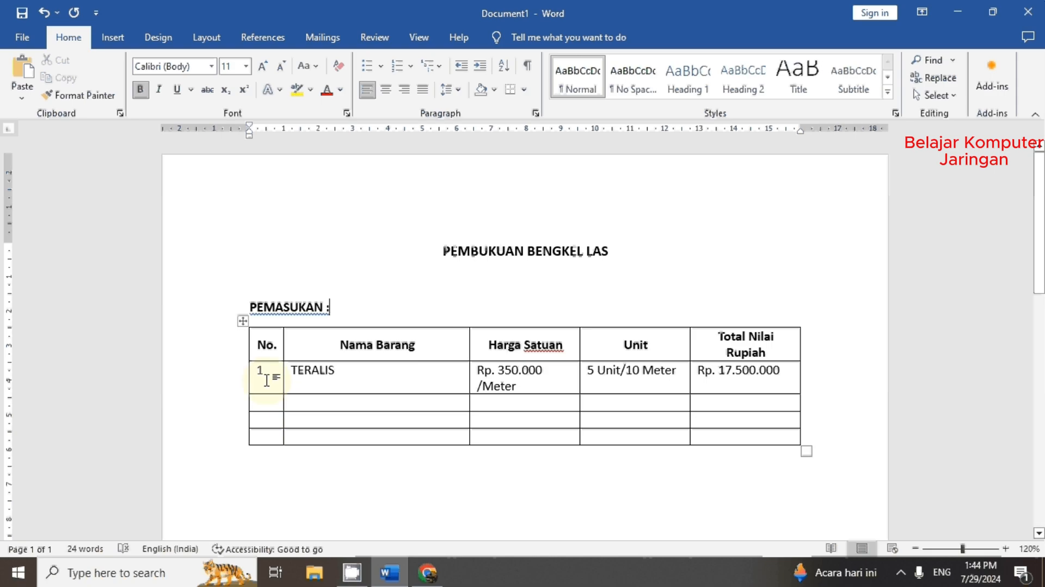
Step: Start the second item row with number 2, item name Pintu and unit price Rp. 100.000/Meter
{"action": "left_click", "coordinate": [264, 401]}
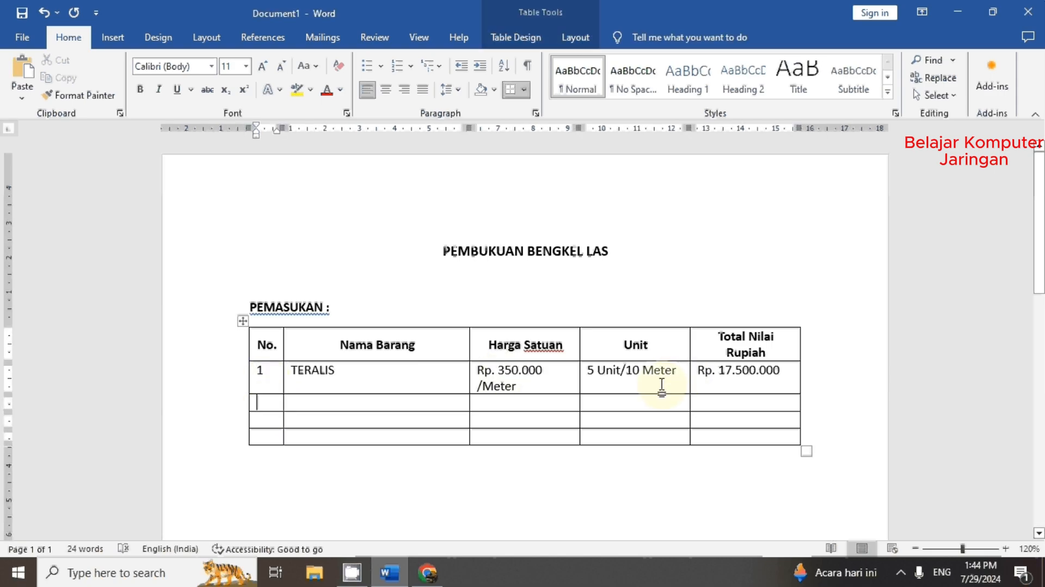
{"action": "type", "text": "2"}
{"action": "left_click", "coordinate": [341, 403]}
{"action": "type", "text": "Pintu"}
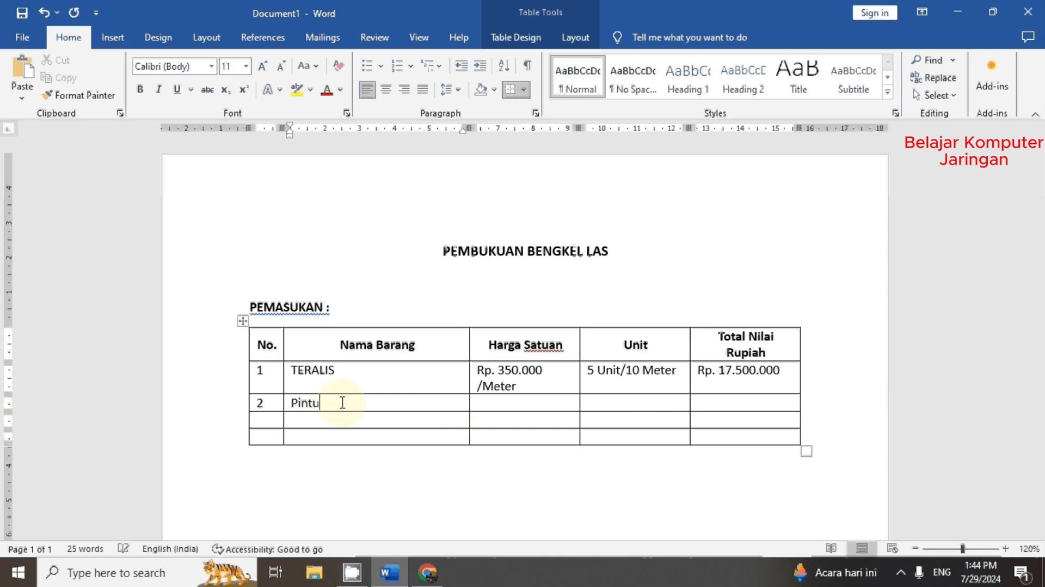
{"action": "left_click", "coordinate": [503, 404]}
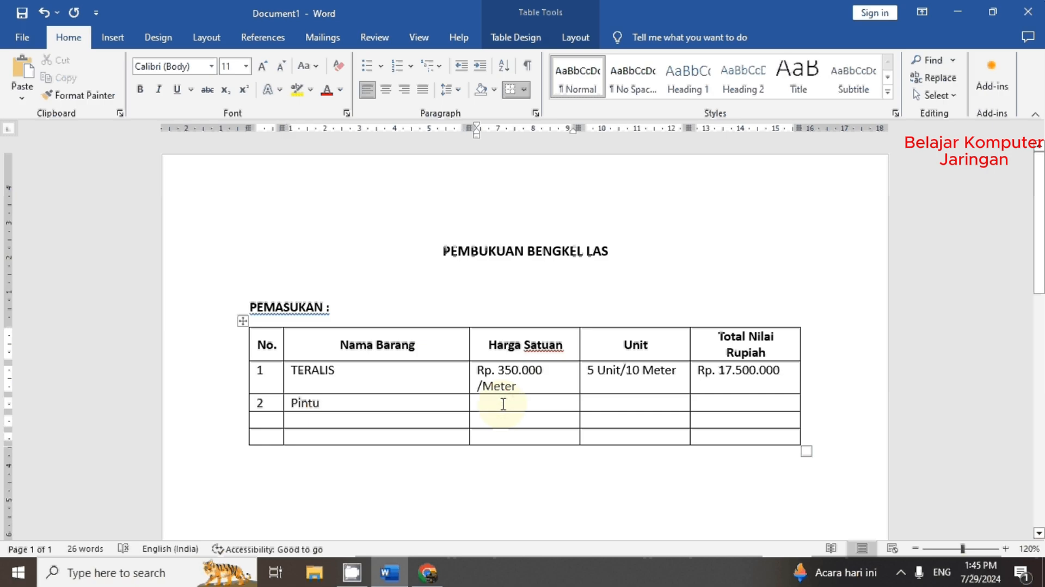
{"action": "type", "text": "Rp. "}
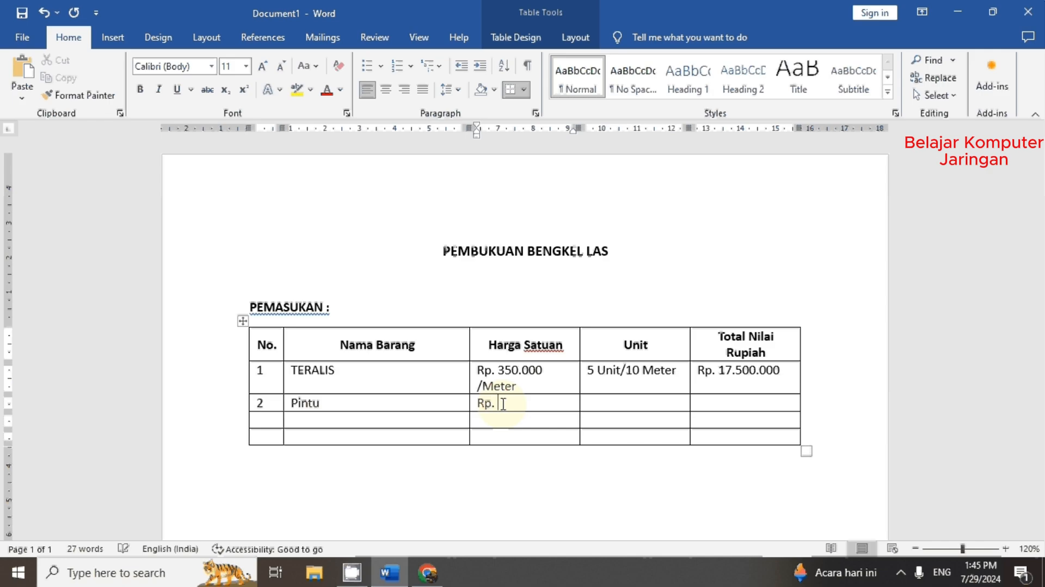
{"action": "type", "text": "100.000/Meter"}
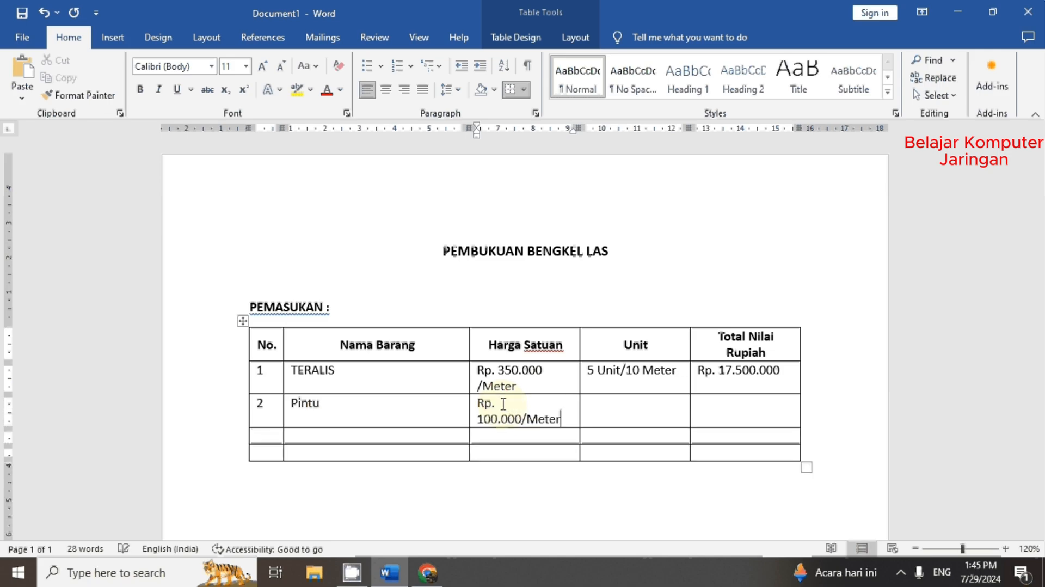
Step: Complete the Pintu row with 3 Unit/5 Meter and the total Rp. 1.500.000, spaced to align with the total above
{"action": "left_click", "coordinate": [601, 413]}
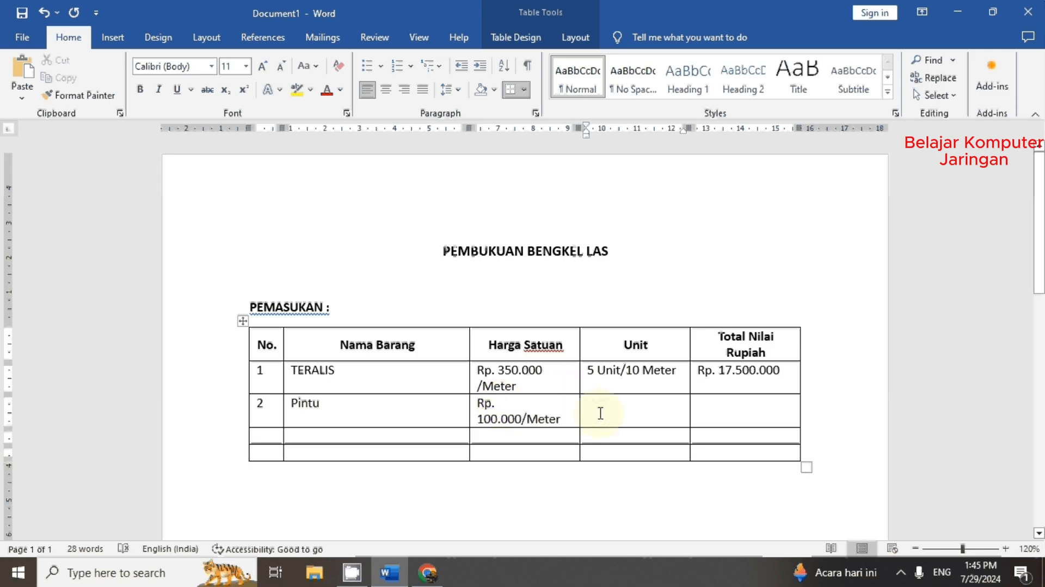
{"action": "type", "text": "3 Unit"}
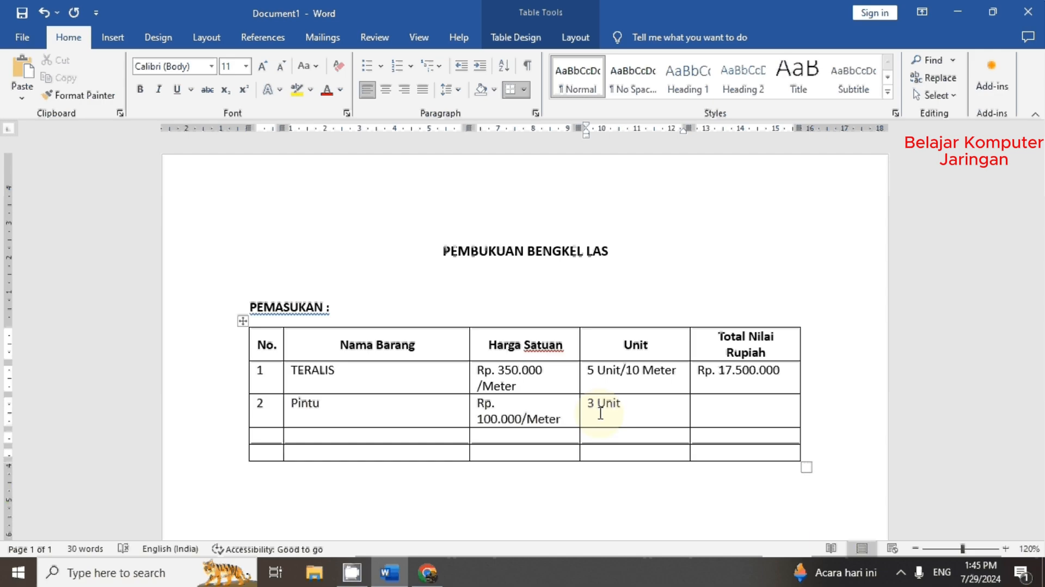
{"action": "type", "text": "/"}
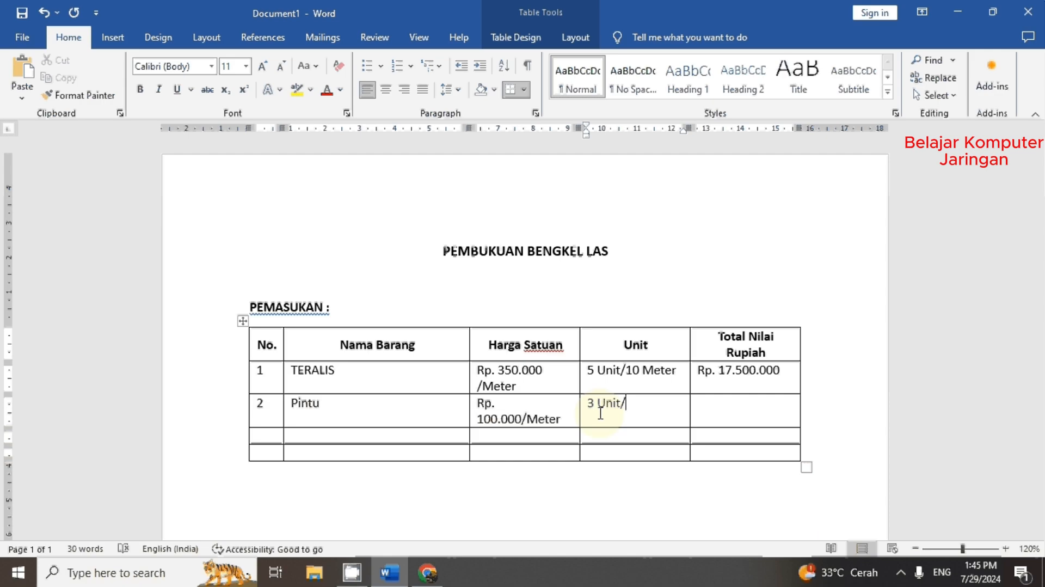
{"action": "type", "text": "5 Meter"}
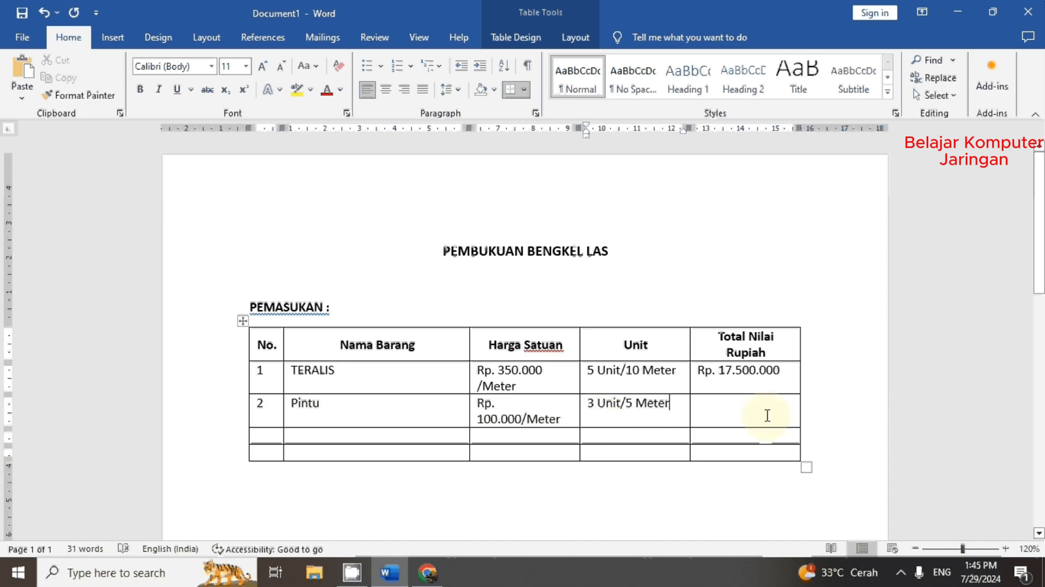
{"action": "left_click", "coordinate": [719, 412]}
{"action": "type", "text": "Rp"}
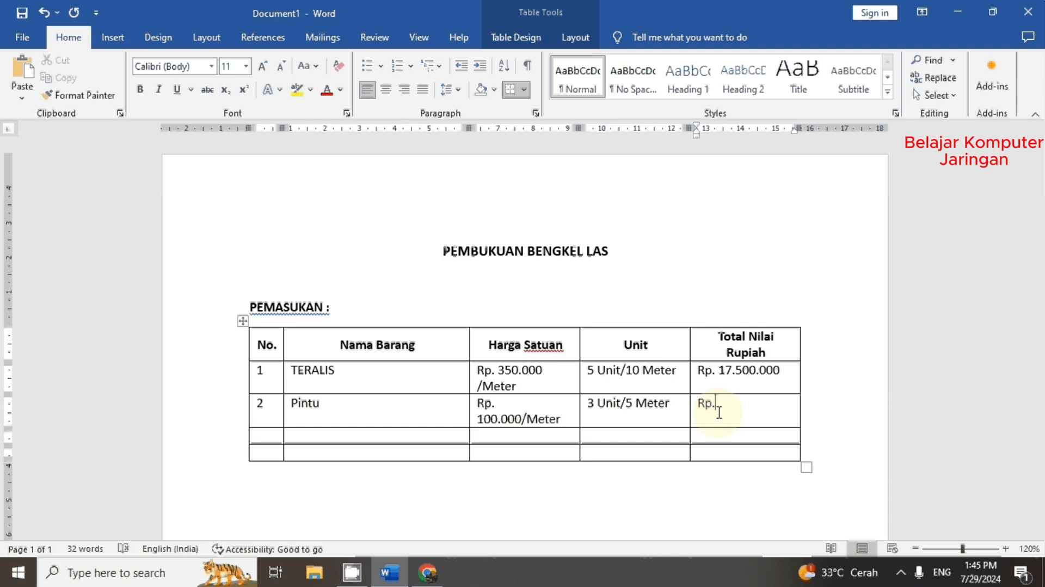
{"action": "type", "text": "."}
{"action": "type", "text": "1.500.000"}
{"action": "key", "text": "Up"}
{"action": "key", "text": "Up"}
{"action": "key", "text": "Up"}
{"action": "key", "text": "Up"}
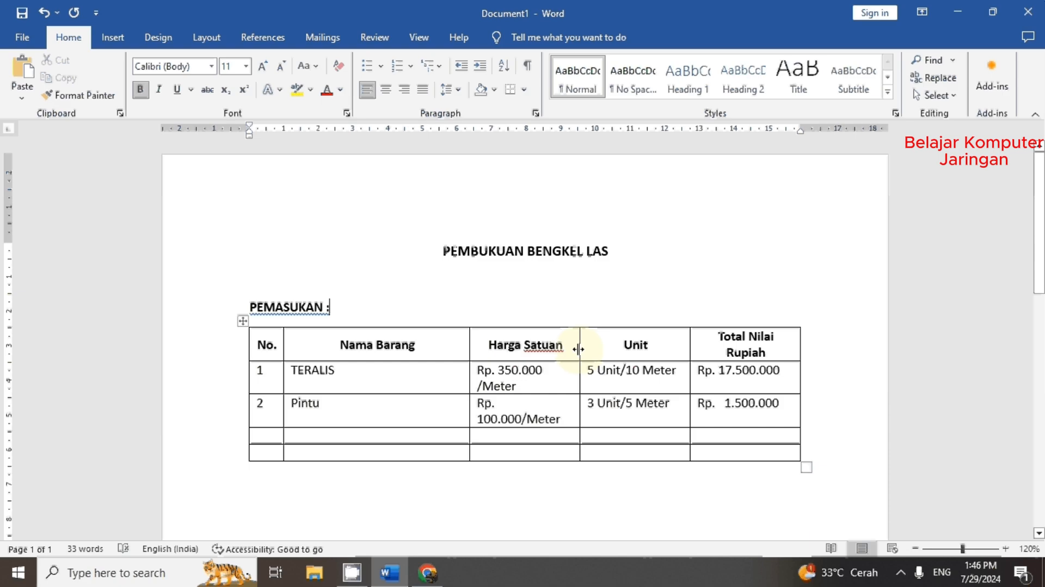
Step: Widen the Harga Satuan and Unit columns so that each price and unit entry fits on one line
{"action": "left_click_drag", "start_coordinate": [581, 348], "coordinate": [600, 352]}
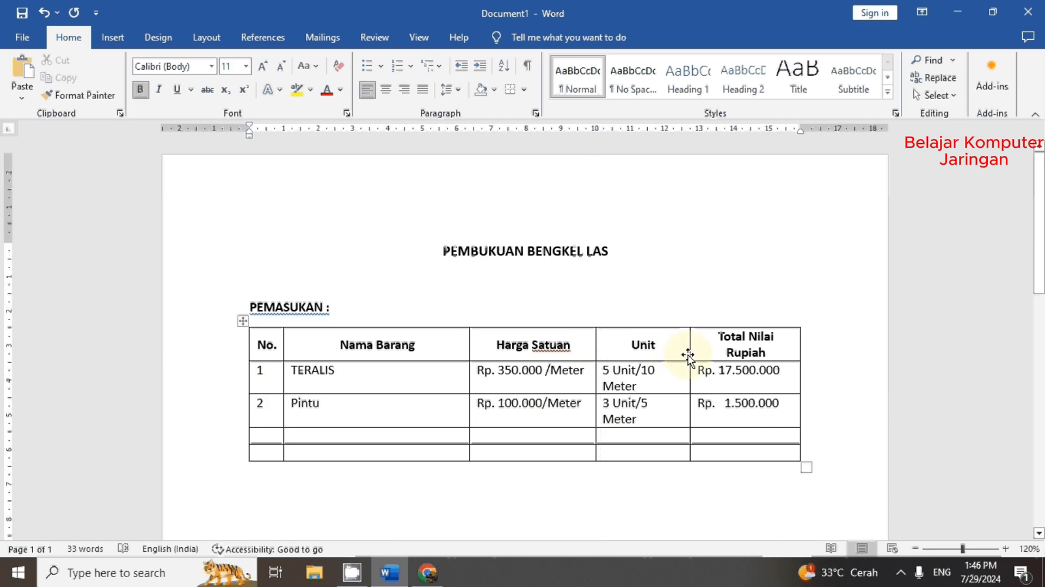
{"action": "left_click_drag", "start_coordinate": [689, 352], "coordinate": [701, 349]}
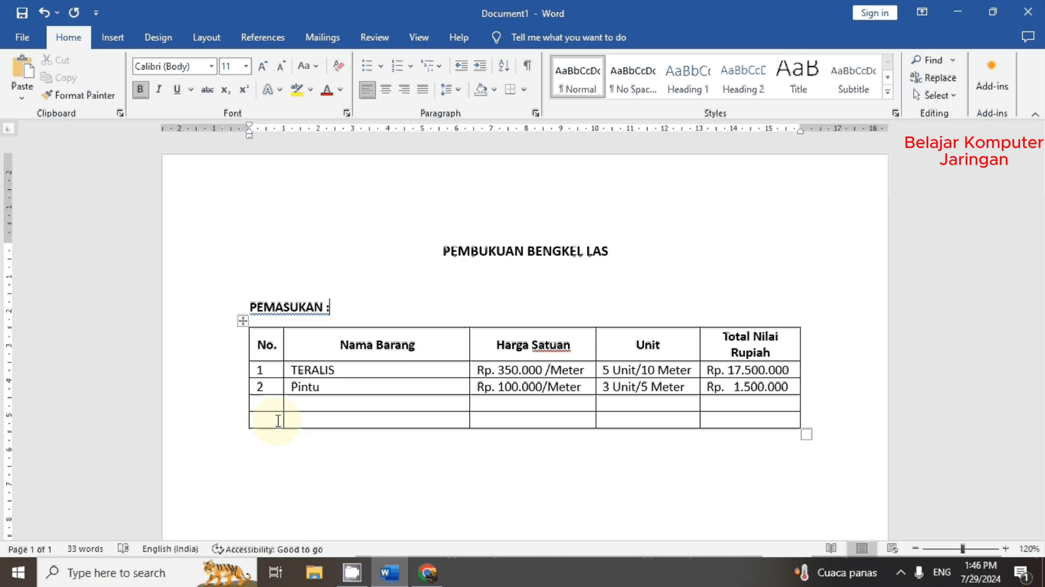
Step: Merge the first four cells of the last table row and enter TOTAL in the merged cell
{"action": "left_click_drag", "start_coordinate": [278, 421], "coordinate": [609, 416]}
{"action": "right_click", "coordinate": [490, 423]}
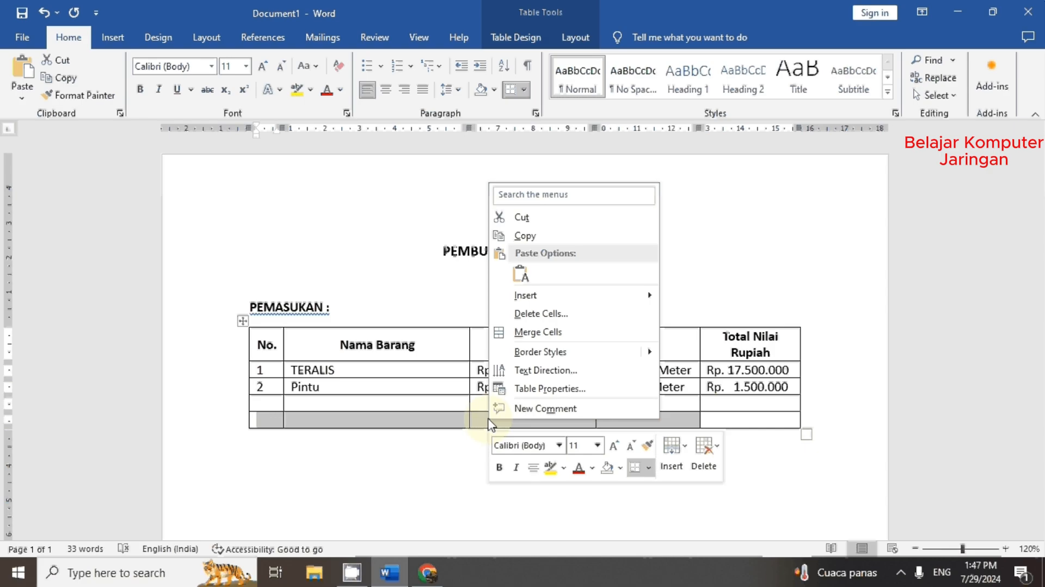
{"action": "left_click", "coordinate": [550, 333]}
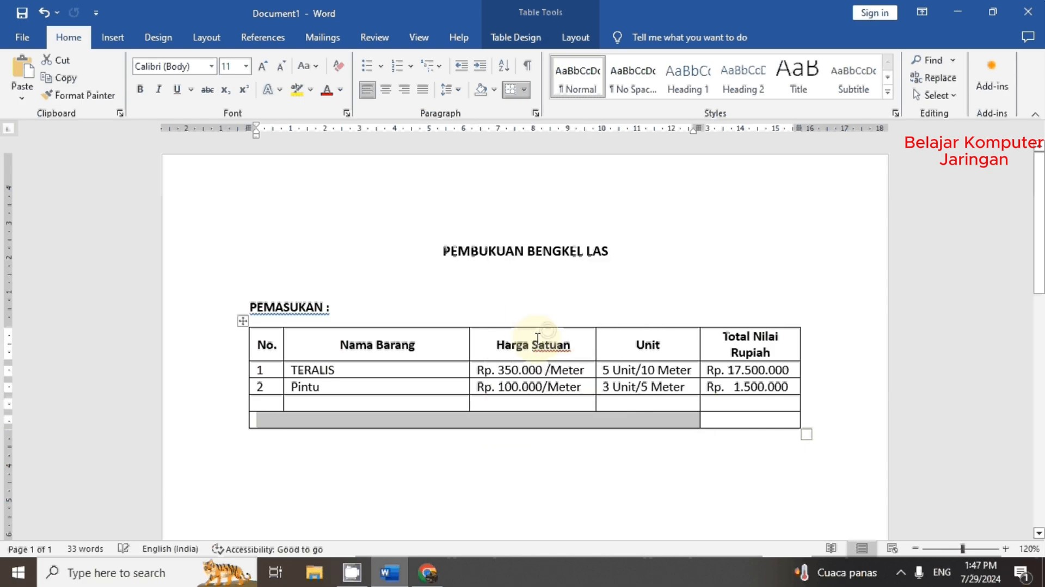
{"action": "left_click", "coordinate": [431, 424]}
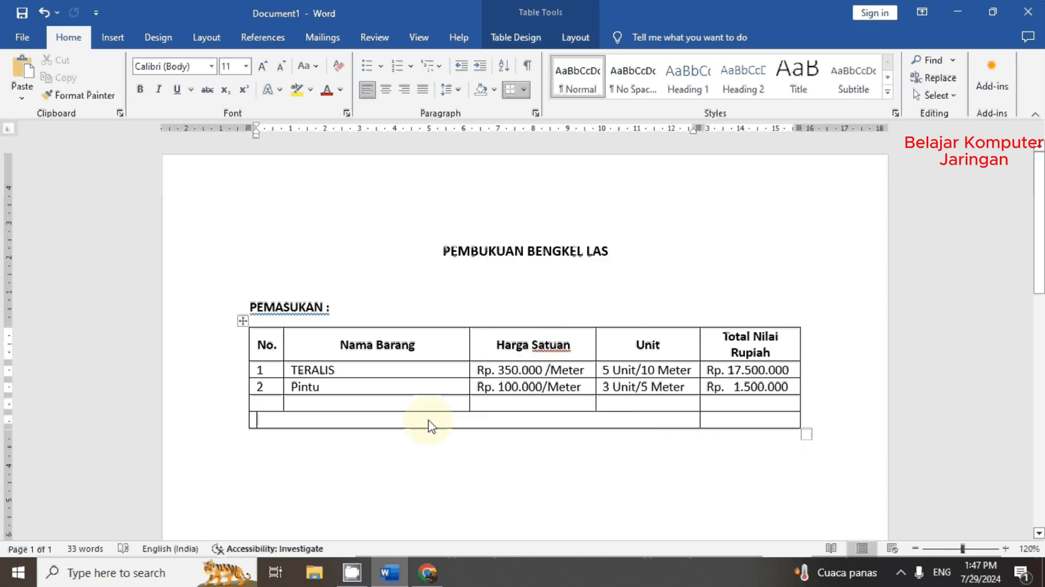
{"action": "type", "text": "TOTAL"}
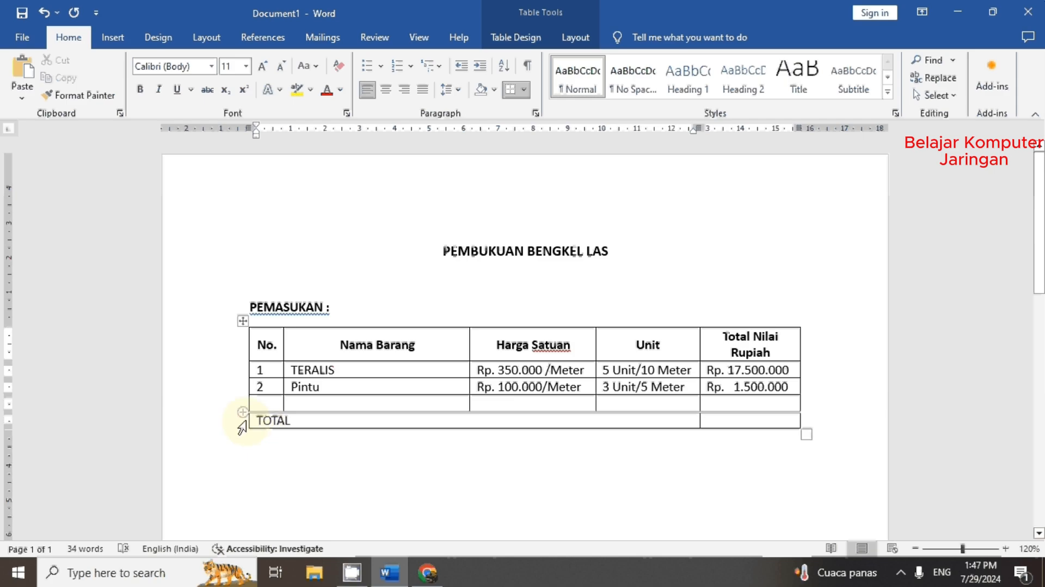
Step: Center and bold the TOTAL label, and enter Rp. 19.000.000 in the Total Nilai Rupiah cell of that row
{"action": "left_click_drag", "start_coordinate": [252, 421], "coordinate": [475, 424]}
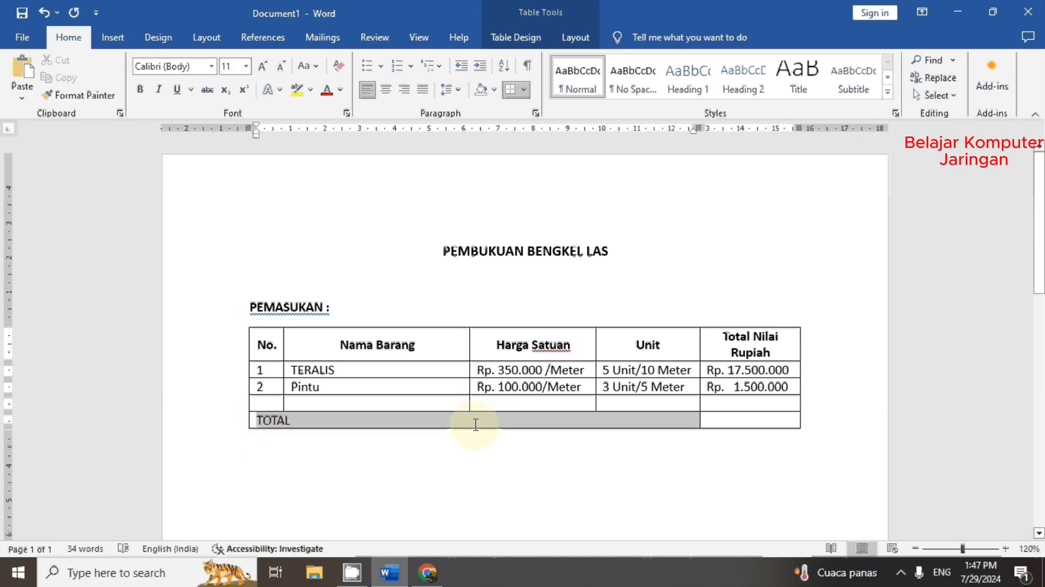
{"action": "left_click", "coordinate": [388, 91]}
{"action": "left_click", "coordinate": [140, 92]}
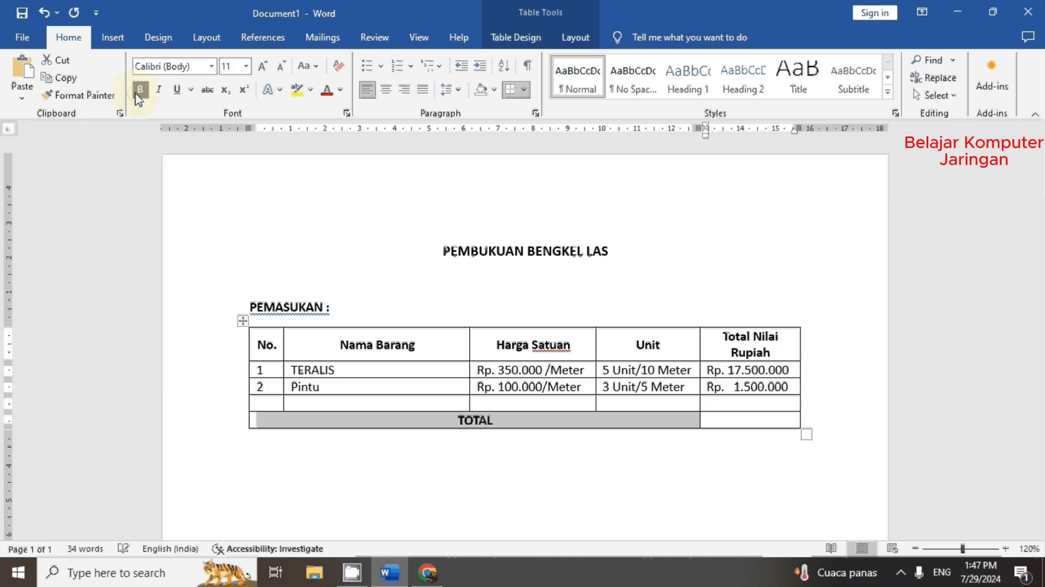
{"action": "left_click", "coordinate": [711, 421]}
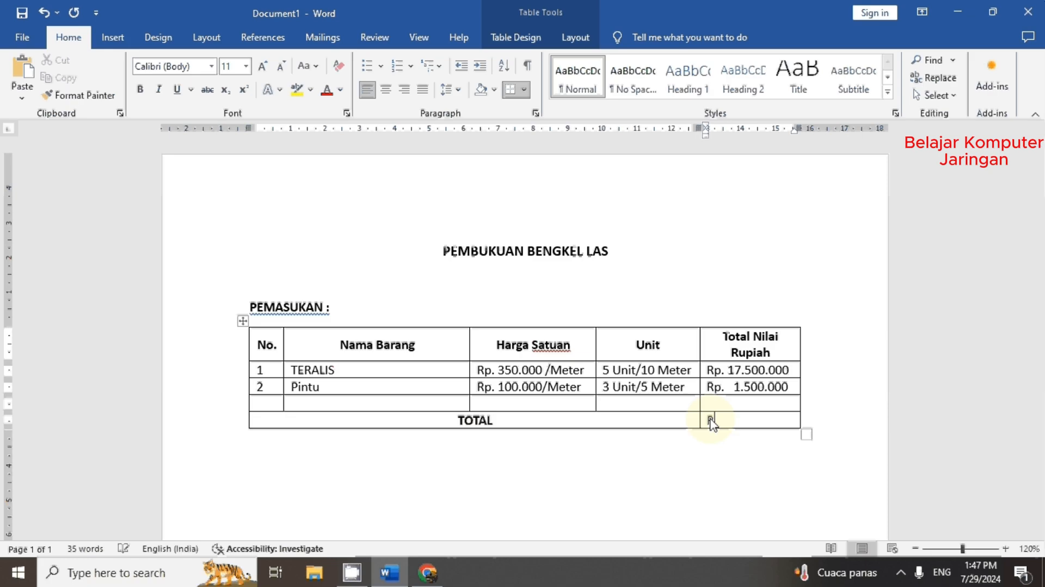
{"action": "type", "text": "Rp. 19.000.000"}
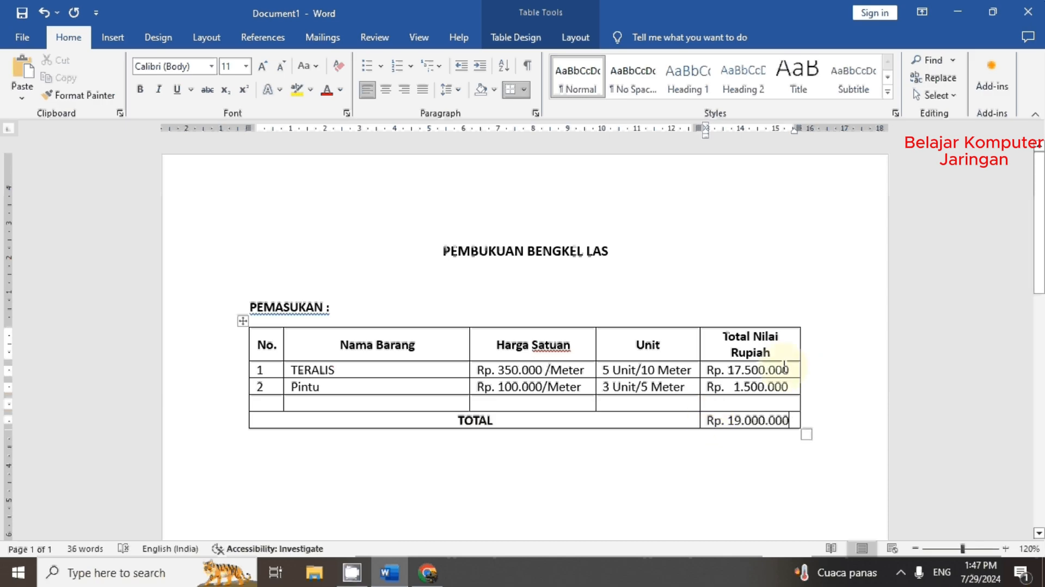
Step: Add the bold heading "PENGELUARAN :" below the income table to start the expenses section
{"action": "mouse_move", "coordinate": [1040, 273]}
{"action": "left_mouse_down"}
{"action": "mouse_move", "coordinate": [1040, 298]}
{"action": "mouse_move", "coordinate": [1040, 282]}
{"action": "left_mouse_up"}
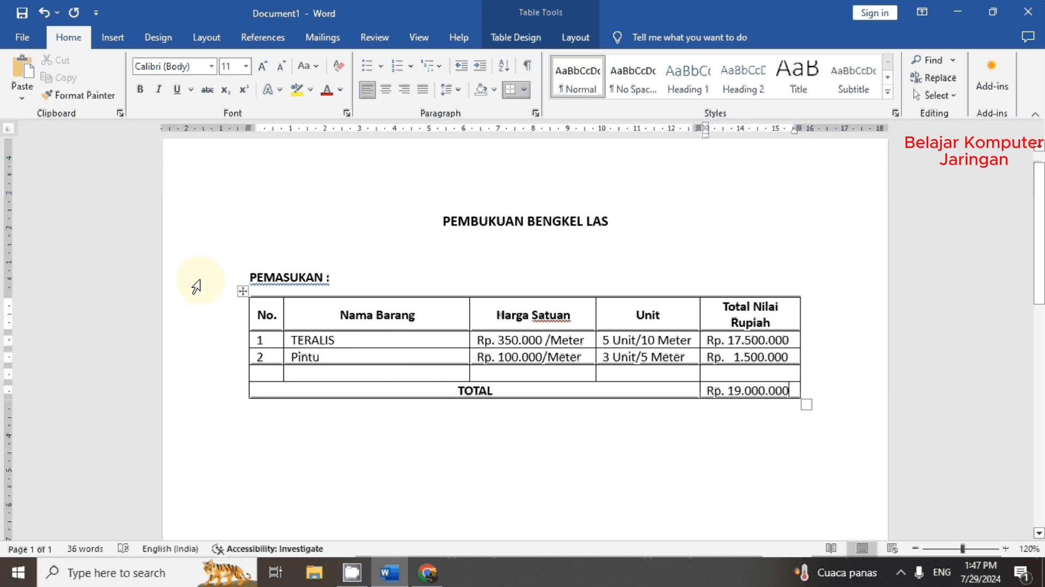
{"action": "left_click_drag", "start_coordinate": [197, 282], "coordinate": [227, 289]}
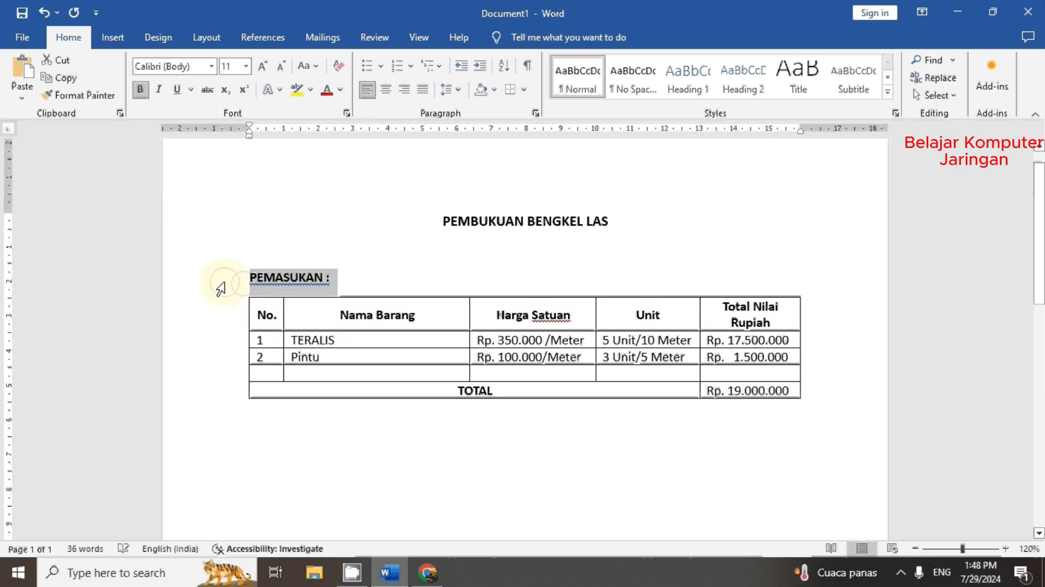
{"action": "left_click", "coordinate": [289, 446]}
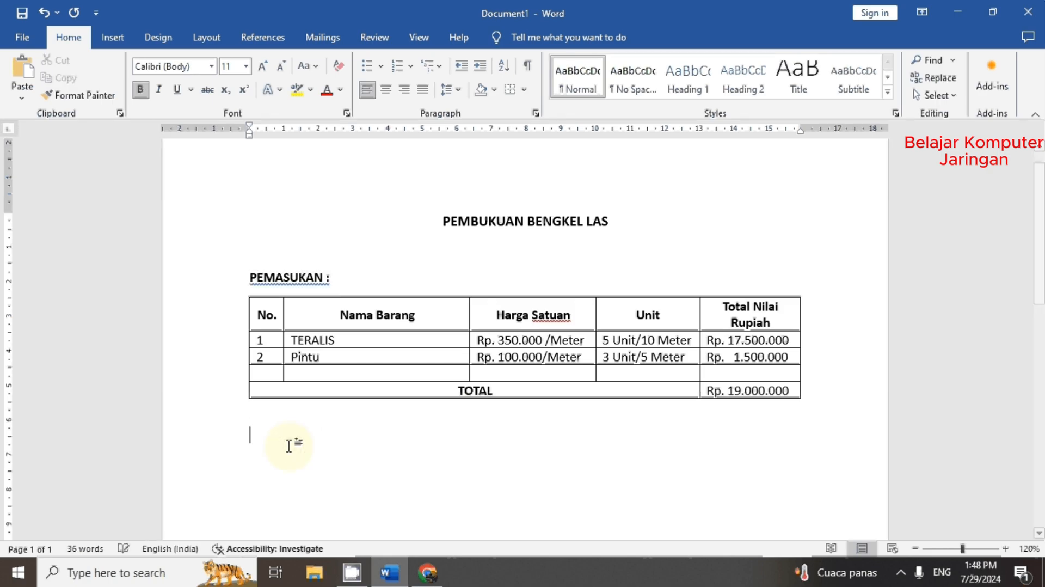
{"action": "type", "text": "PENGELUA"}
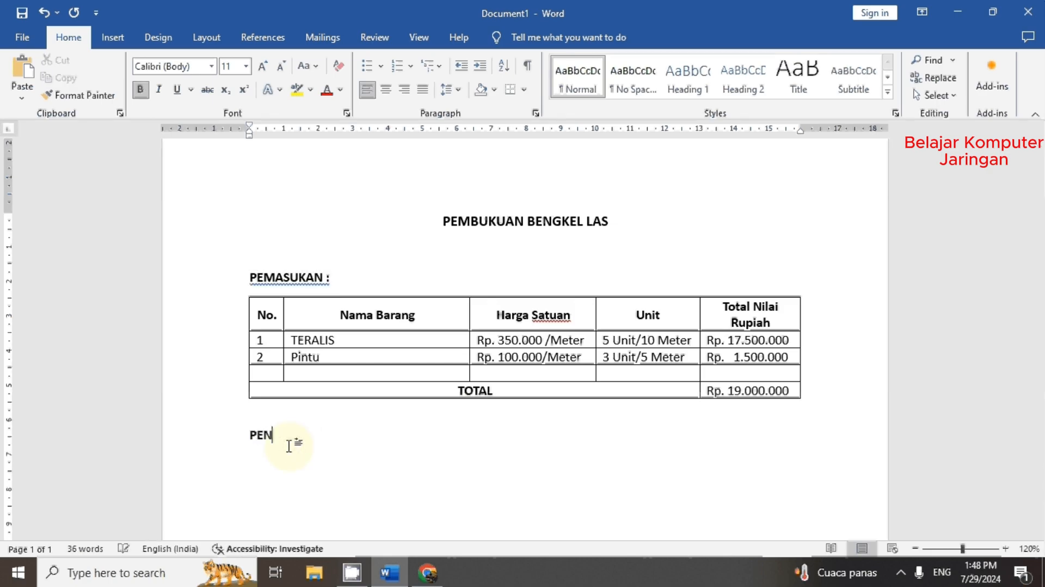
{"action": "type", "text": "RAN :"}
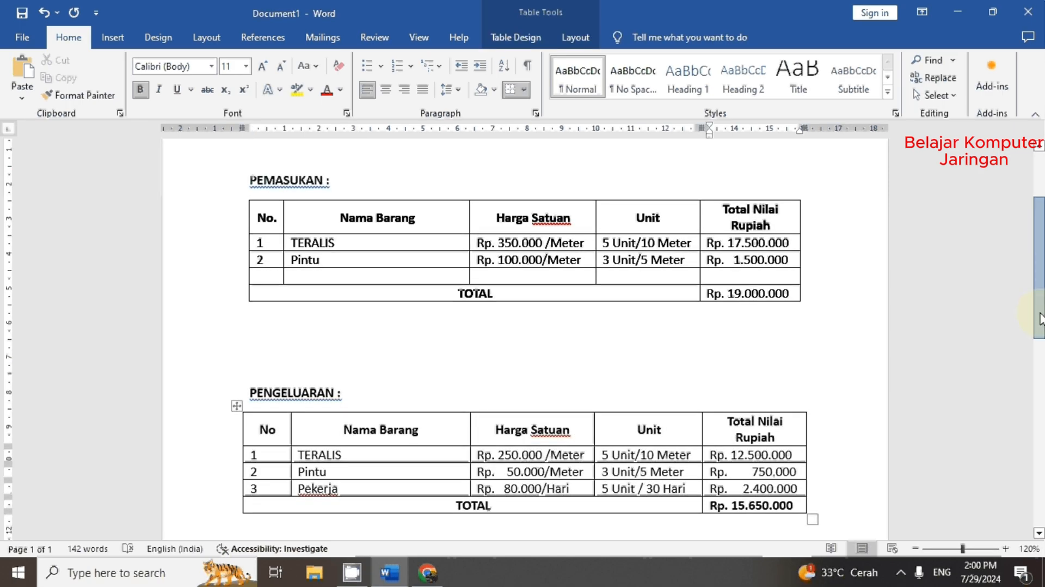
Step: Reduce the zoom to 100% and review the PEMASUKAN and PENGELUARAN tables together on the page
{"action": "mouse_move", "coordinate": [1039, 318]}
{"action": "left_mouse_down"}
{"action": "mouse_move", "coordinate": [1034, 273]}
{"action": "mouse_move", "coordinate": [1035, 311]}
{"action": "left_mouse_up"}
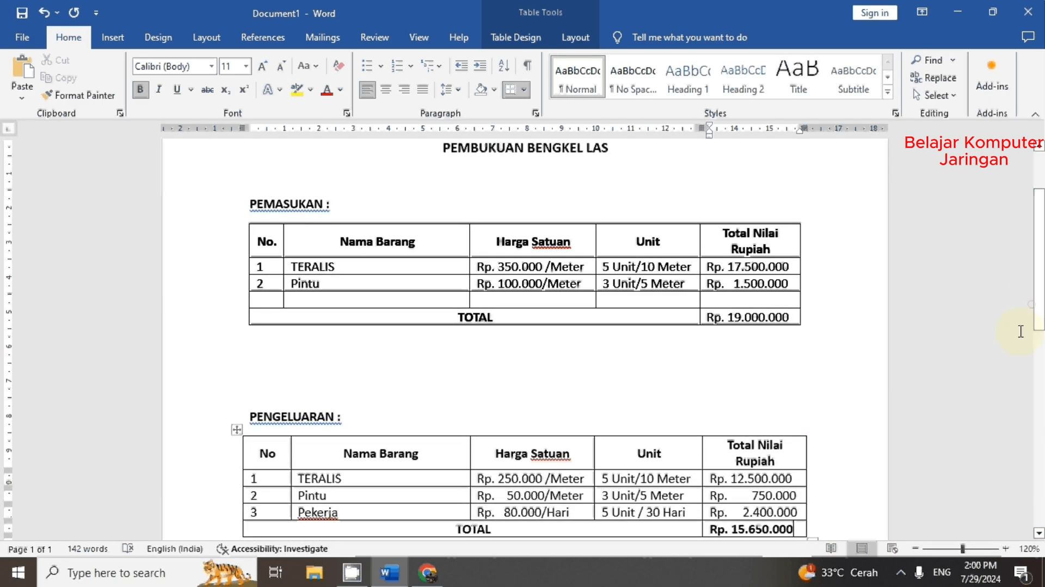
{"action": "left_click", "coordinate": [917, 550]}
{"action": "left_click", "coordinate": [917, 549]}
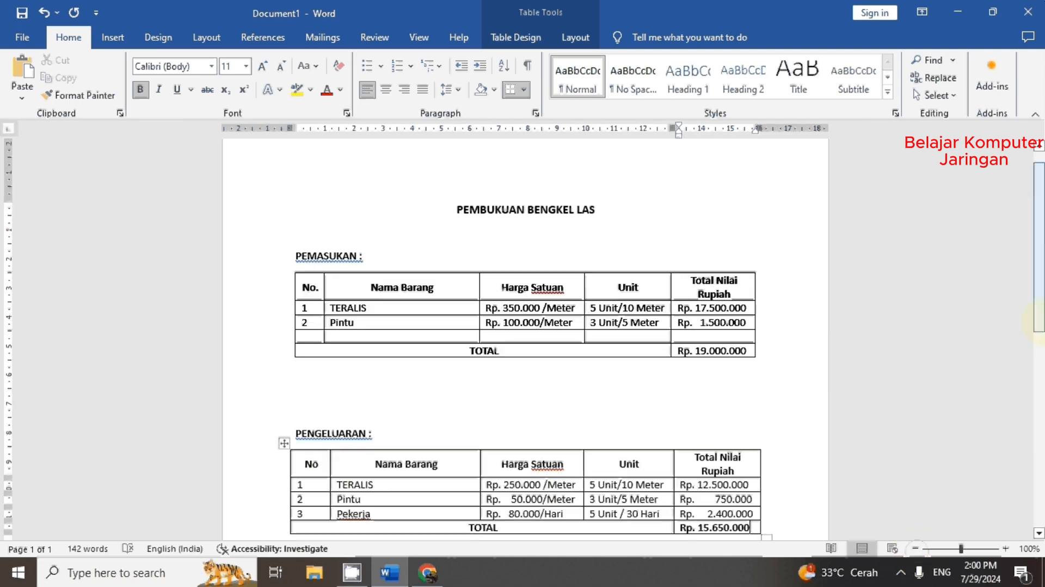
{"action": "scroll", "coordinate": [1037, 323], "scroll_direction": "down", "scroll_amount": 3}
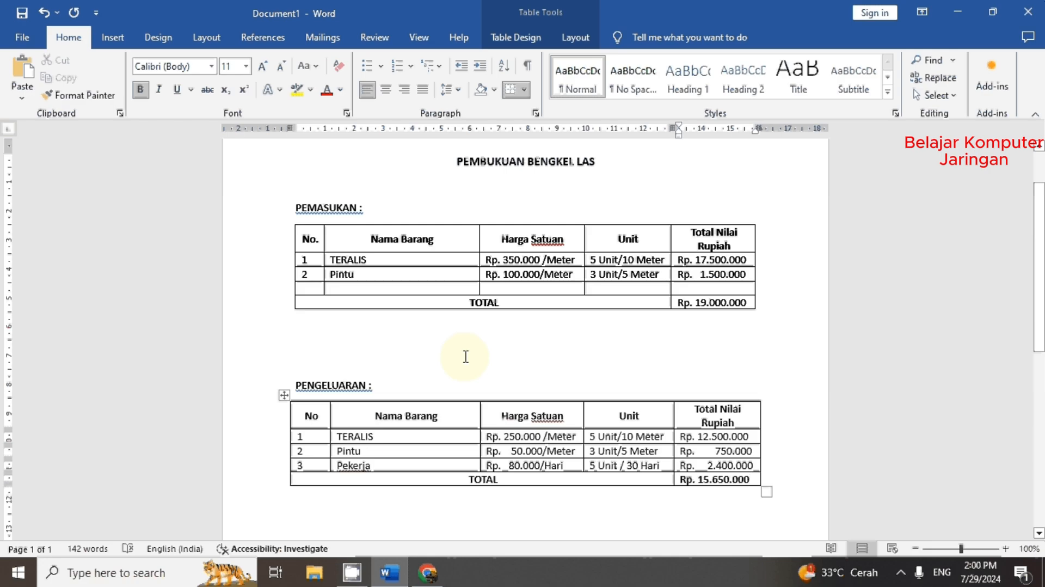
{"action": "left_click_drag", "start_coordinate": [1044, 320], "coordinate": [1044, 319]}
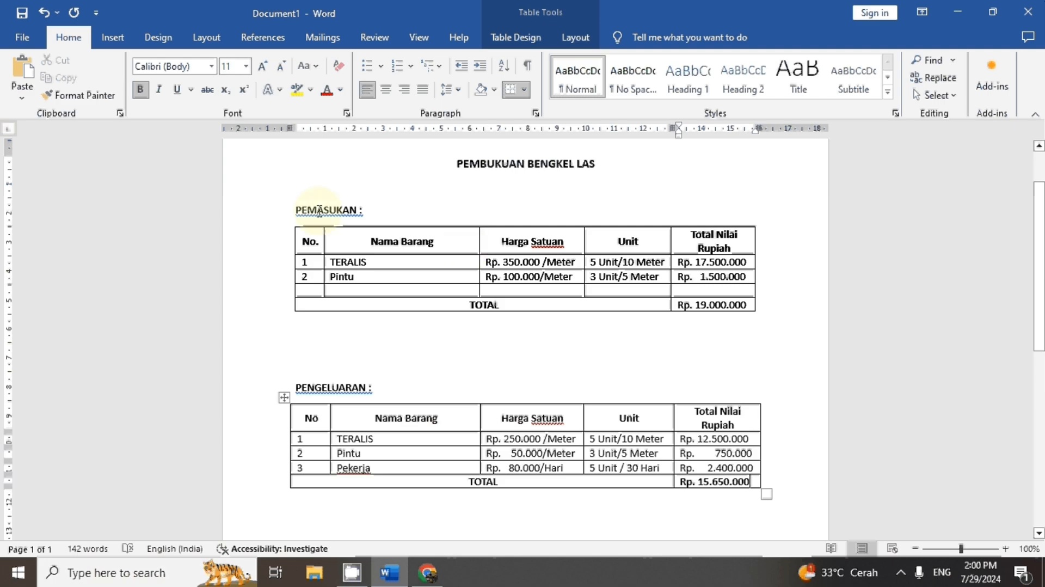
{"action": "left_click_drag", "start_coordinate": [1044, 313], "coordinate": [1043, 313]}
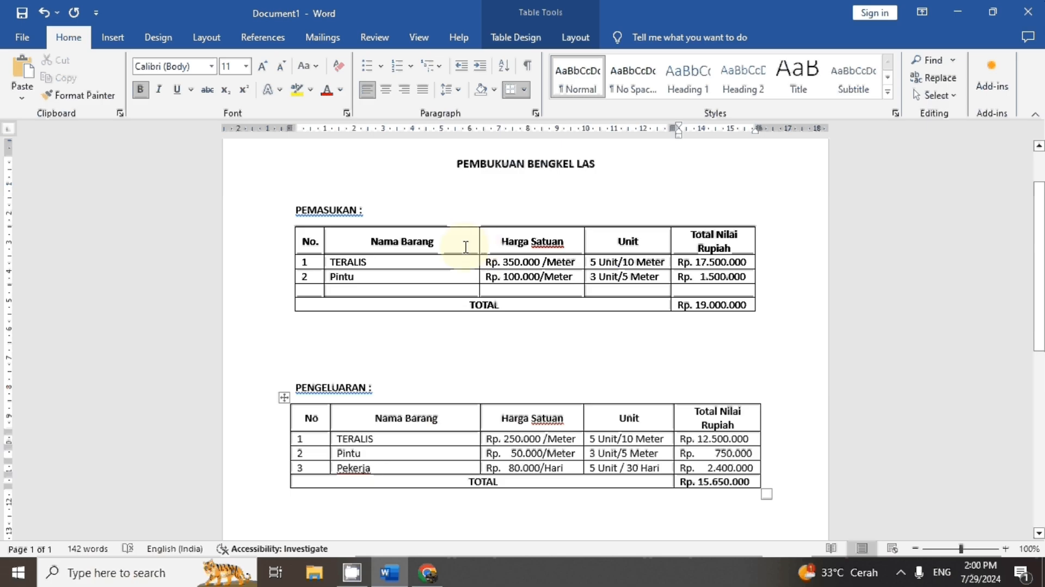